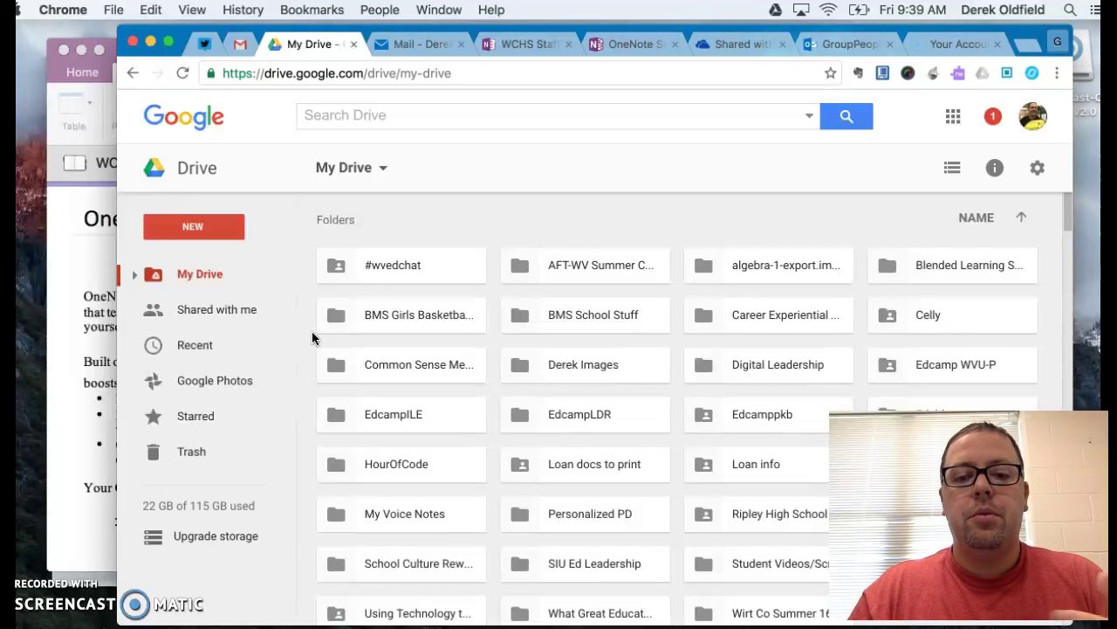
Step: Browse the folders in My Drive, view the Ripley High School folder's contents, and return to My Drive
scroll(488, 354, down, 5)
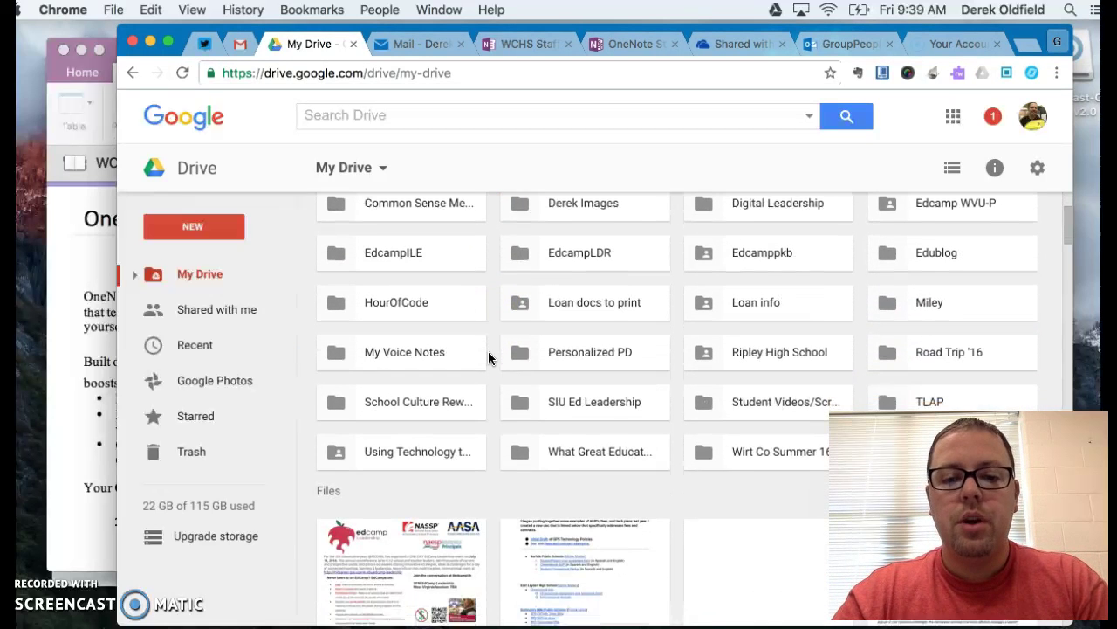
scroll(534, 406, down, 2)
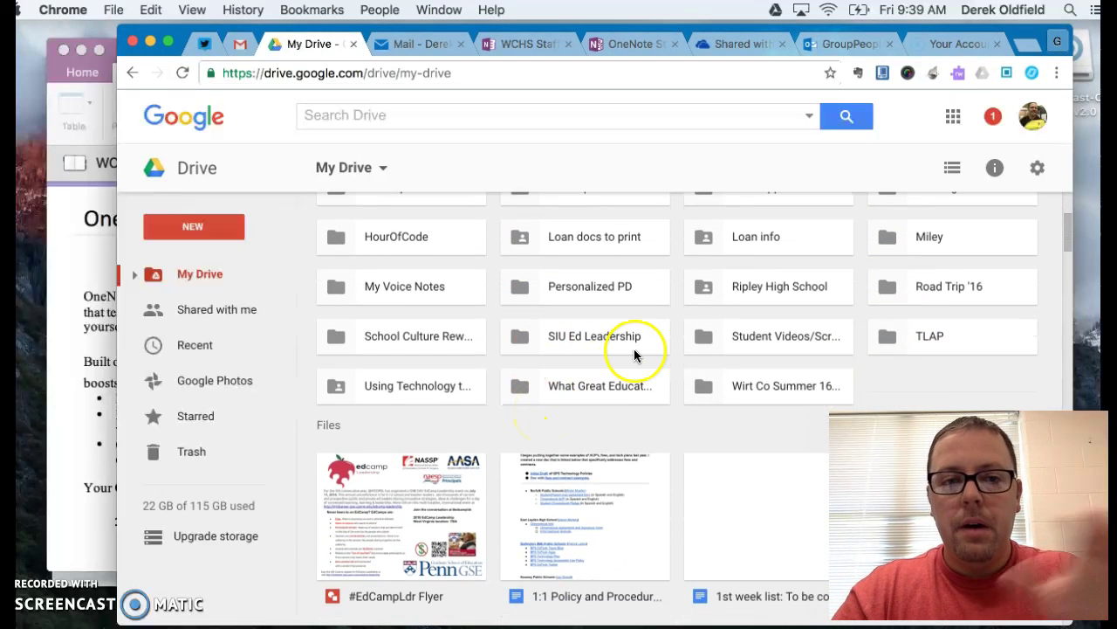
scroll(653, 352, up, 1)
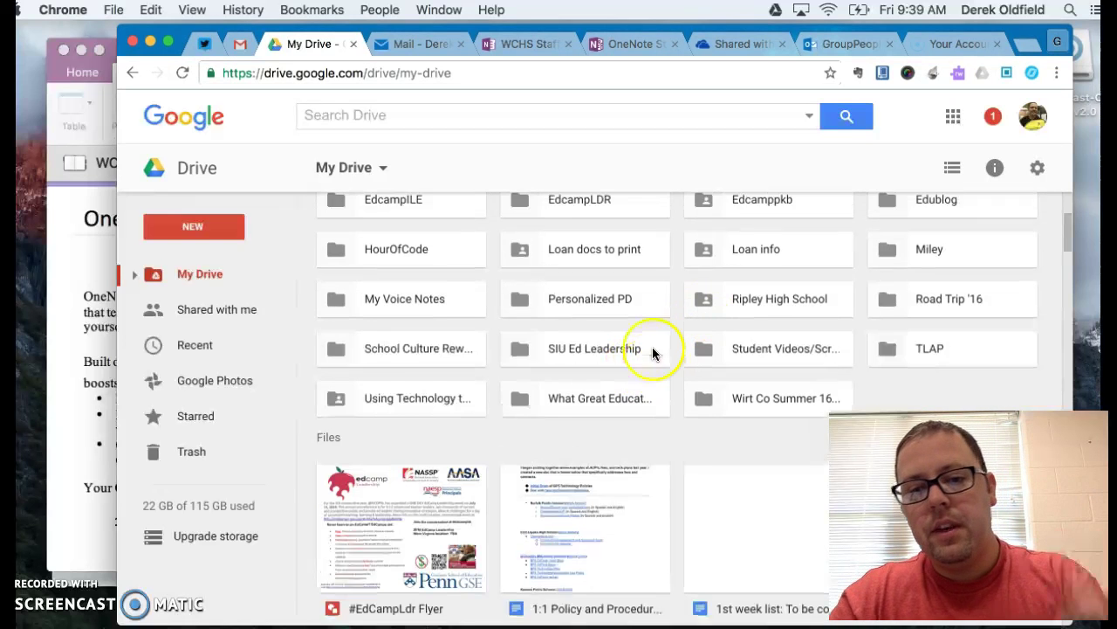
scroll(652, 346, up, 2)
double_click(766, 371)
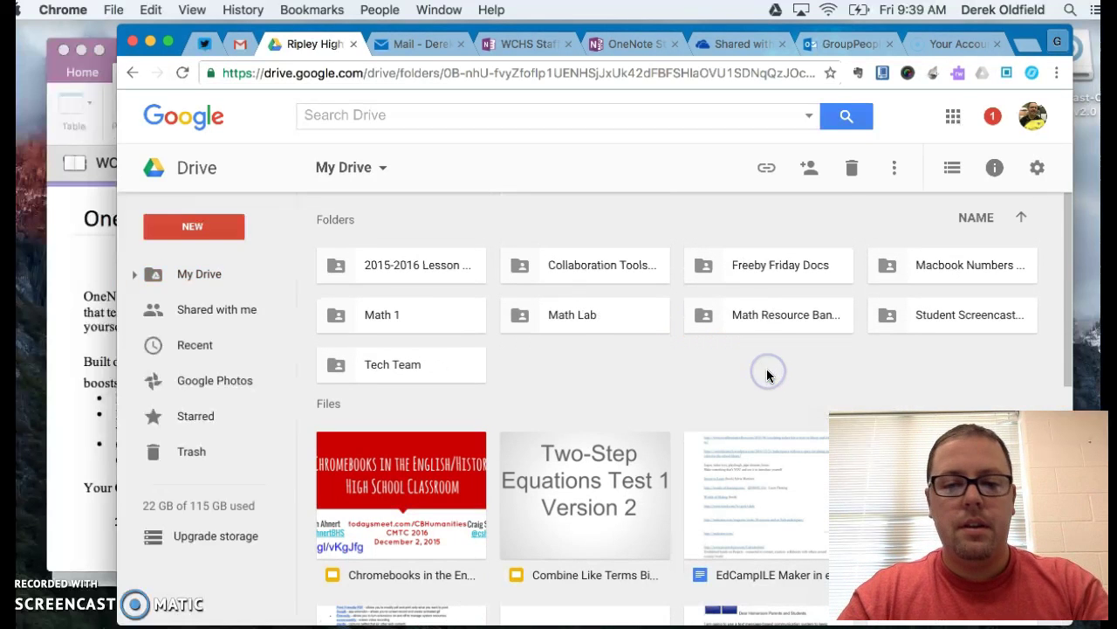
click(351, 168)
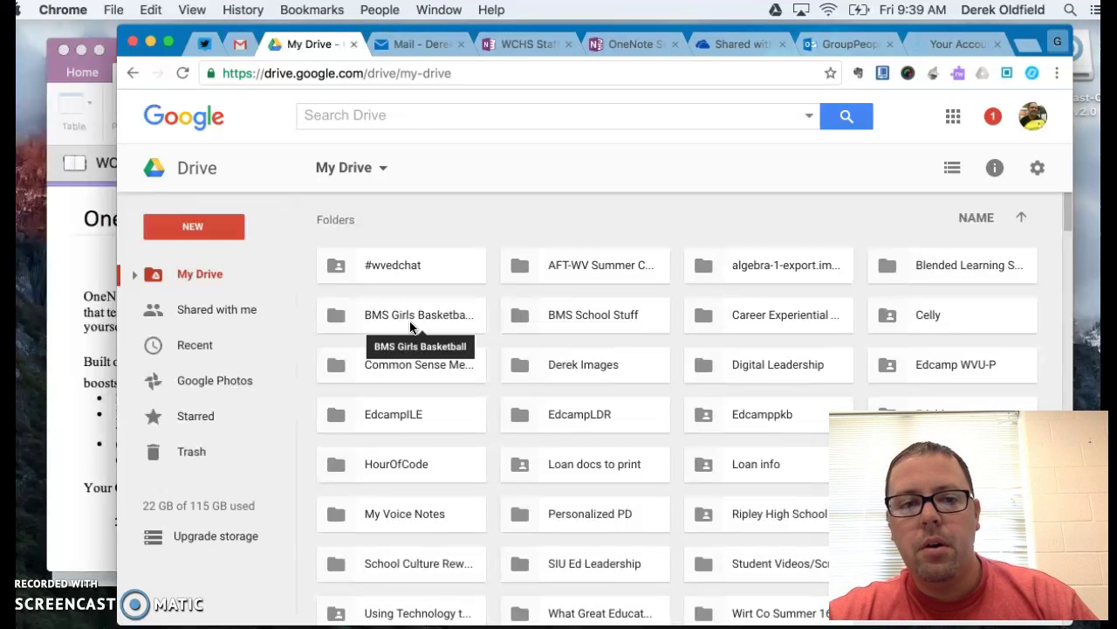
Step: View the types of items that can be created or uploaded in My Drive without creating anything
click(399, 269)
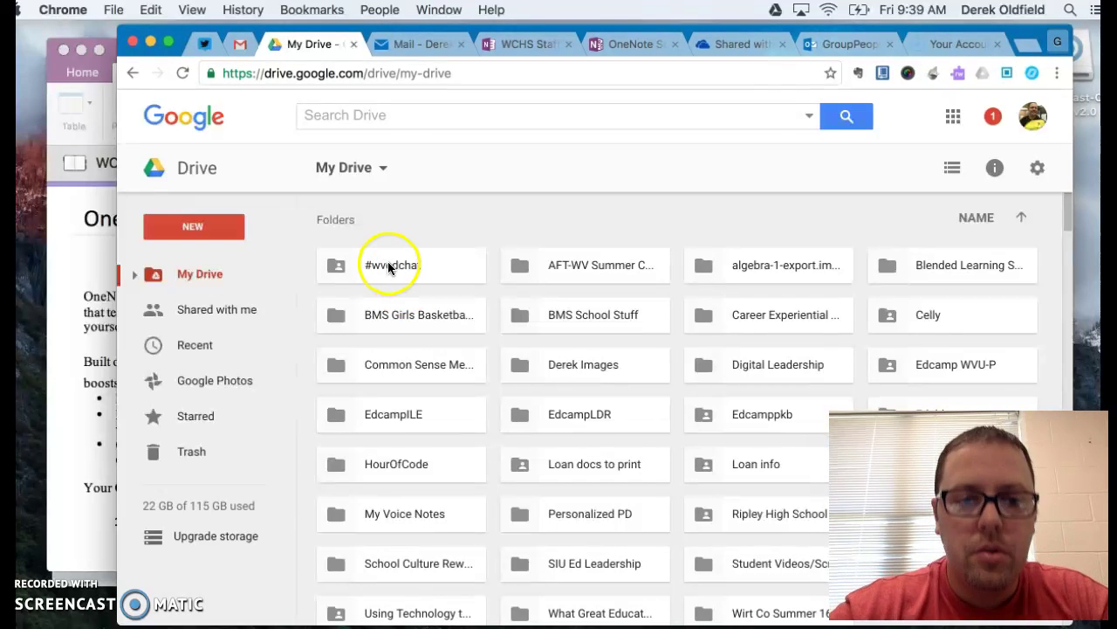
click(199, 226)
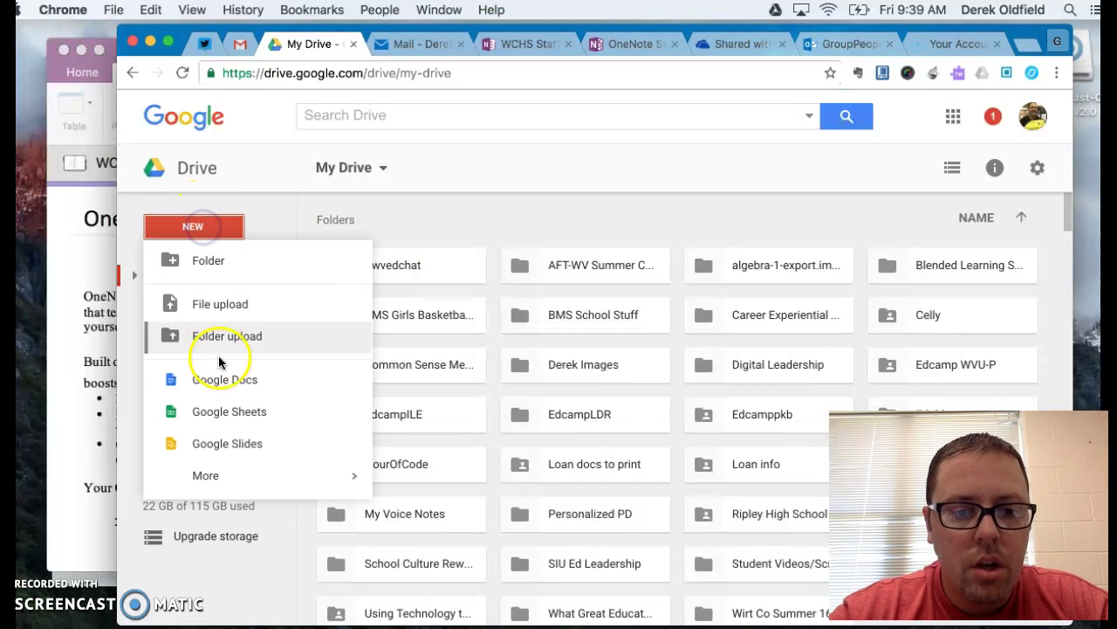
click(451, 220)
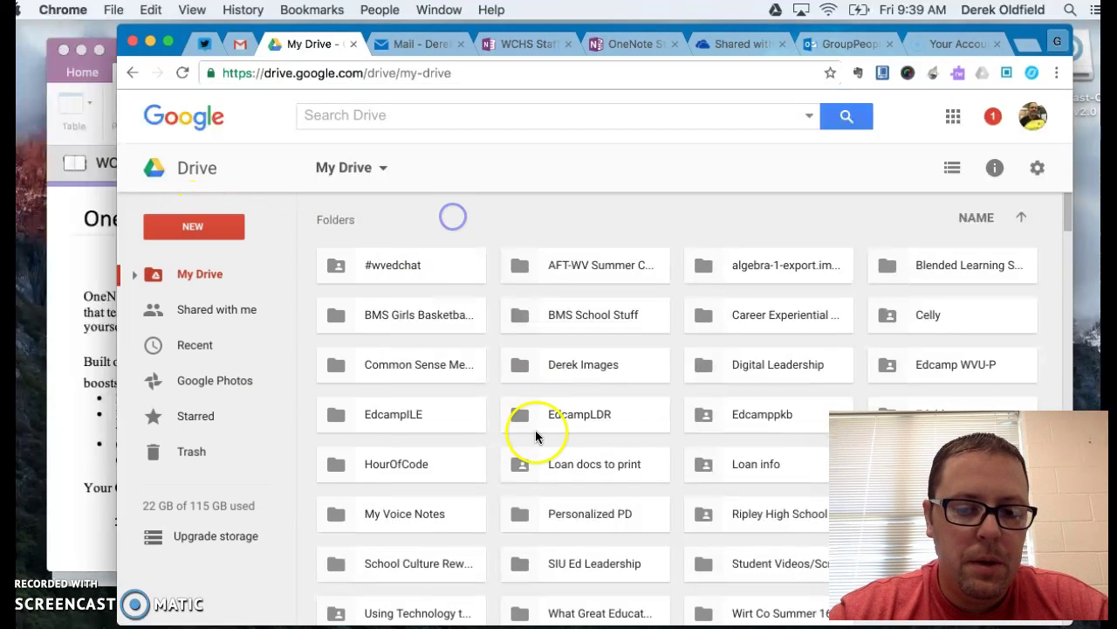
Step: Open the SIU Ed Leadership folder and its EDU 640 Finance subfolder, and return to My Drive
scroll(535, 430, down, 2)
click(578, 483)
double_click(578, 483)
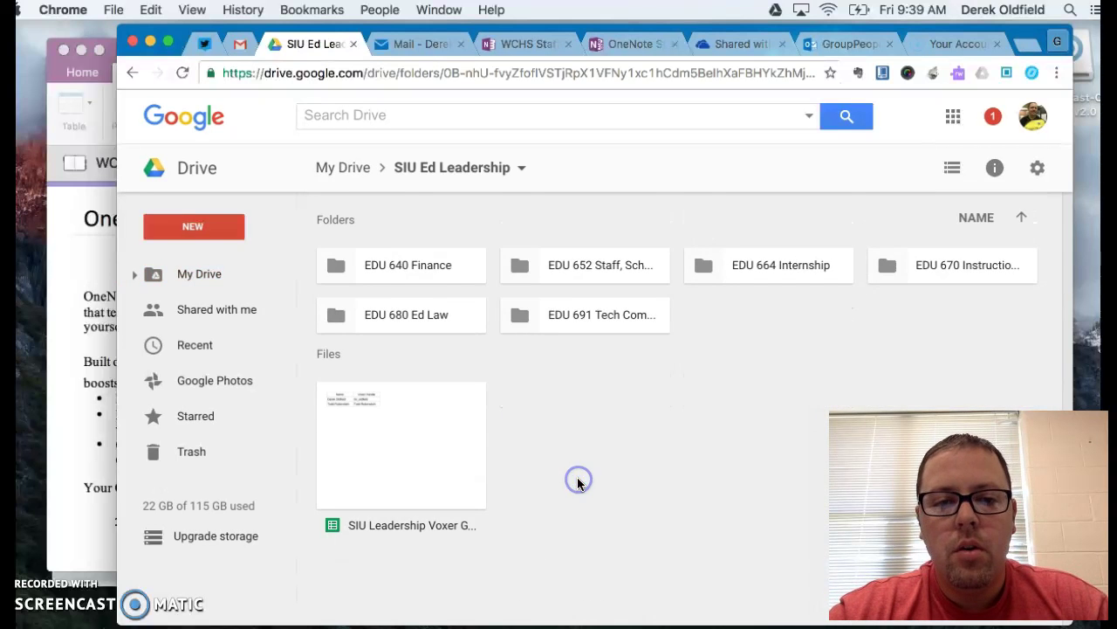
double_click(416, 264)
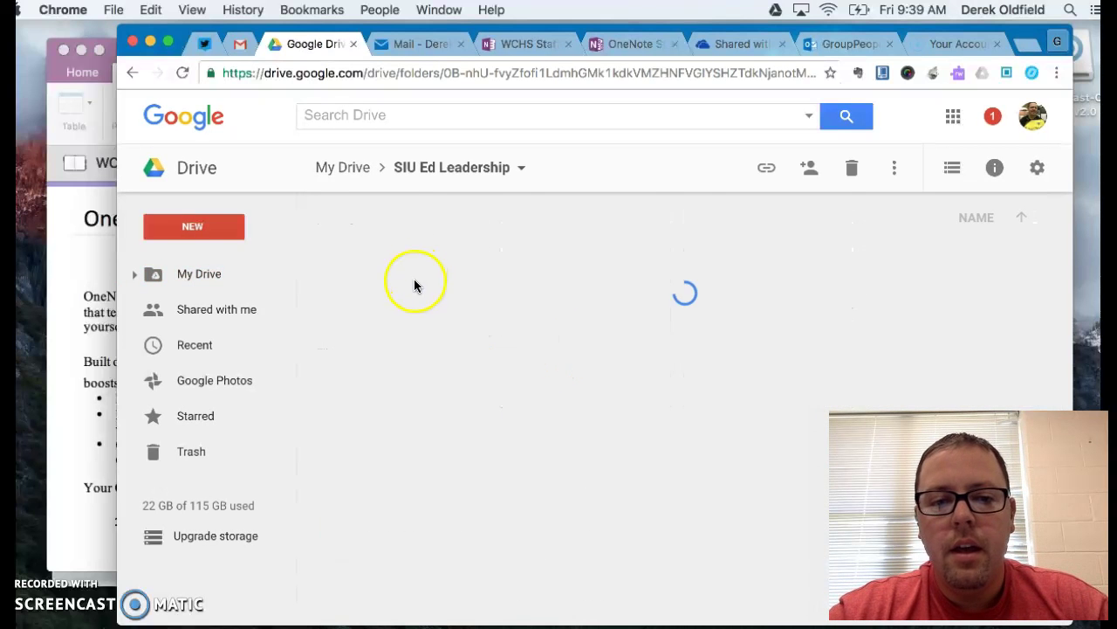
click(340, 167)
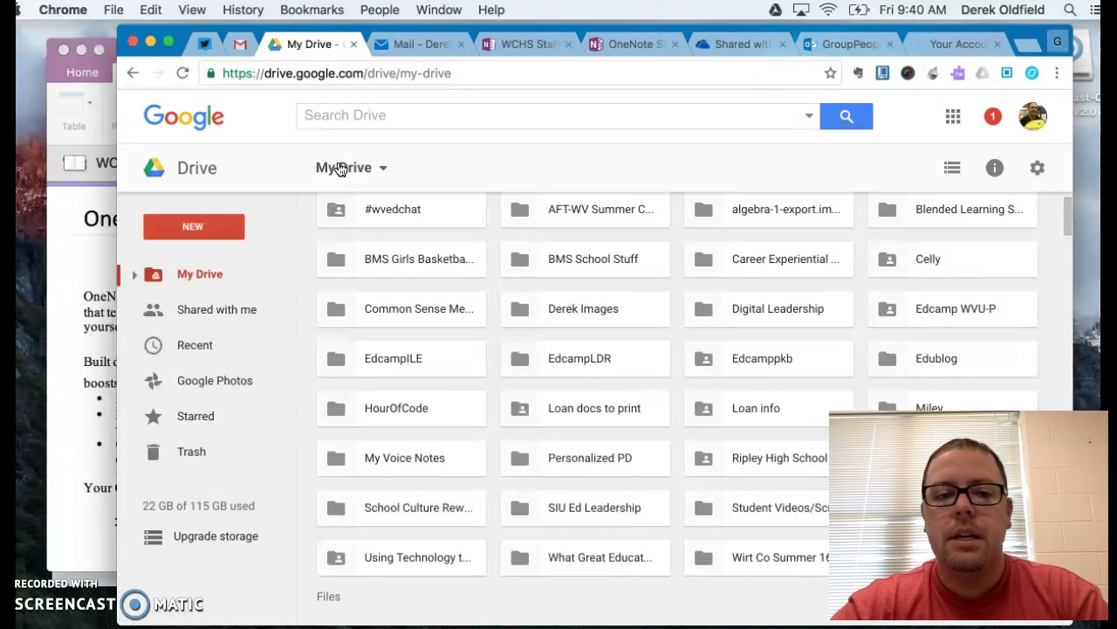
Step: Examine the file types offered for a new Drive item, including the additional apps, without creating one
click(303, 244)
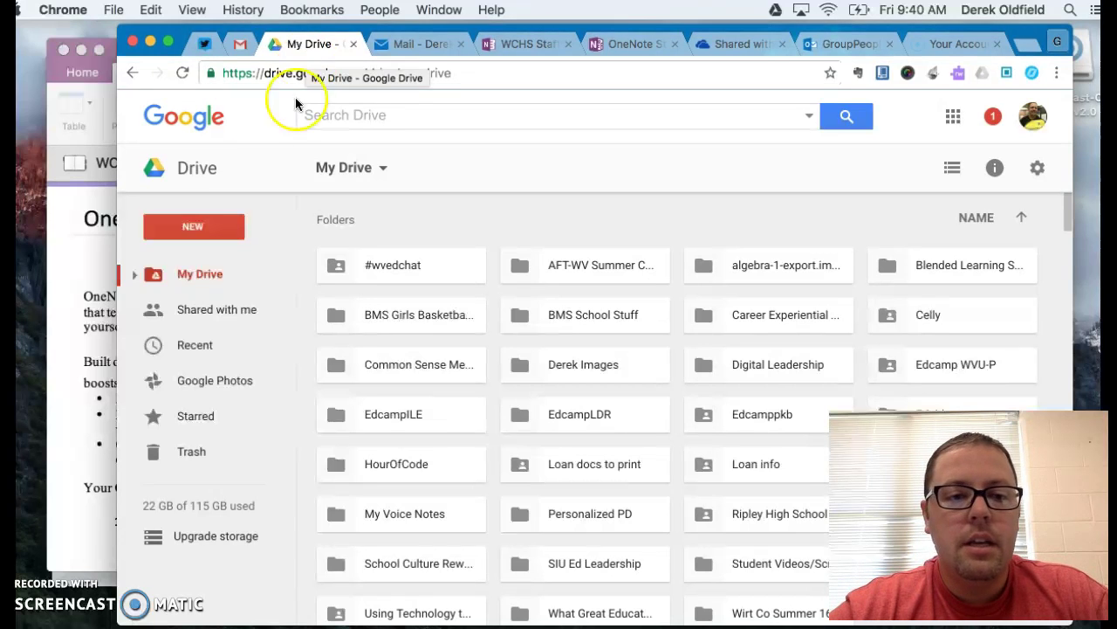
click(210, 229)
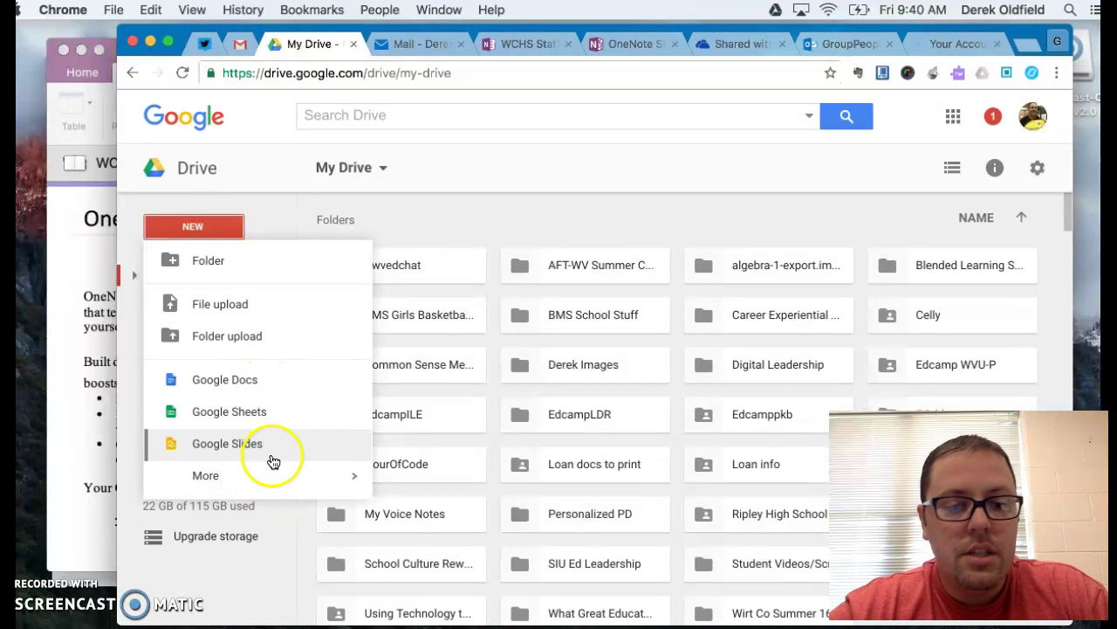
mouse_move(282, 481)
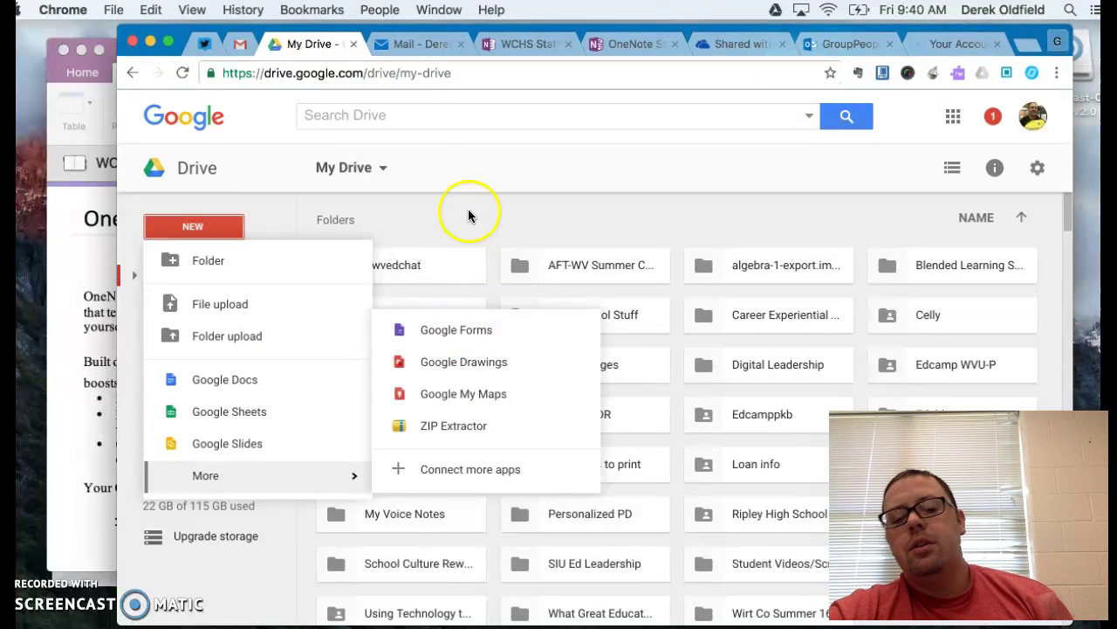
click(468, 216)
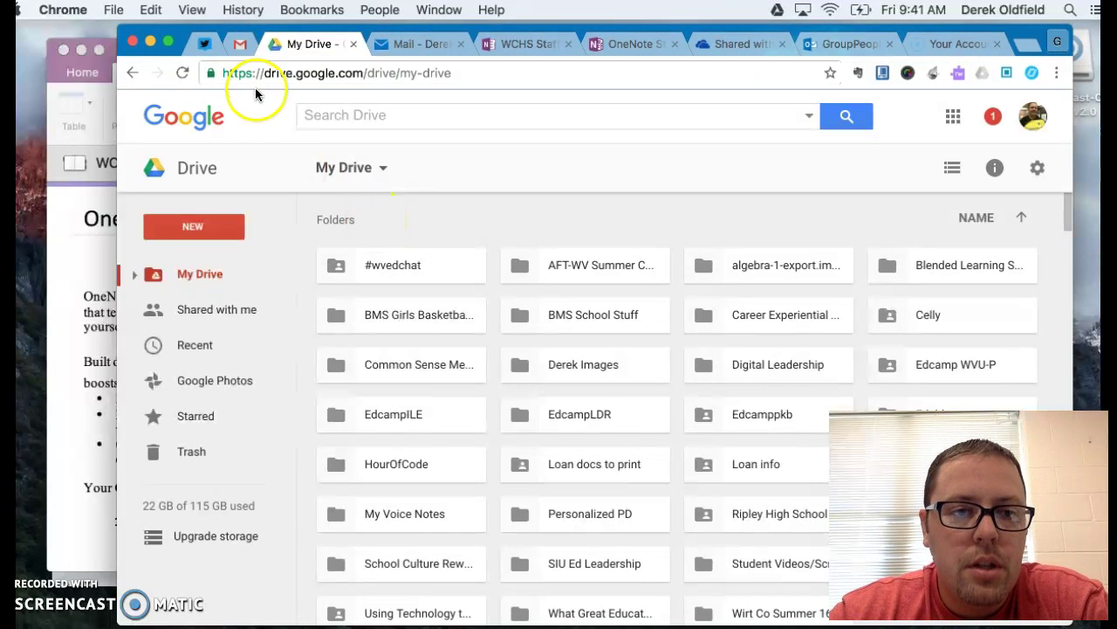
Step: Switch to OneNote, look over the sections in the WCHS Staff Notebook's _Collaboration Space, and return to the notebook's top level
click(60, 241)
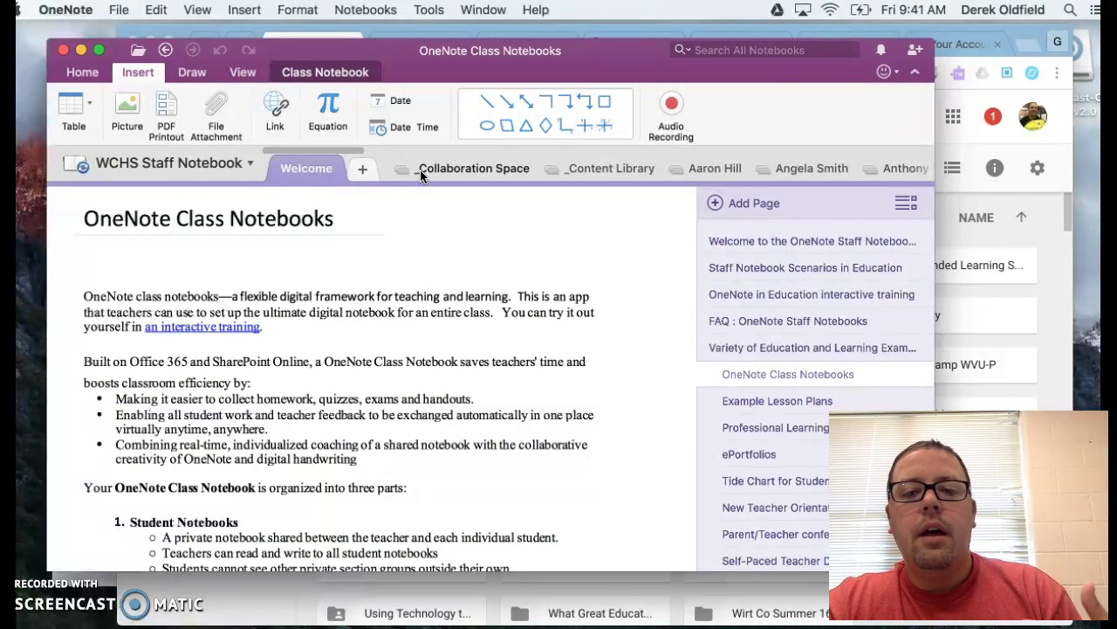
click(447, 169)
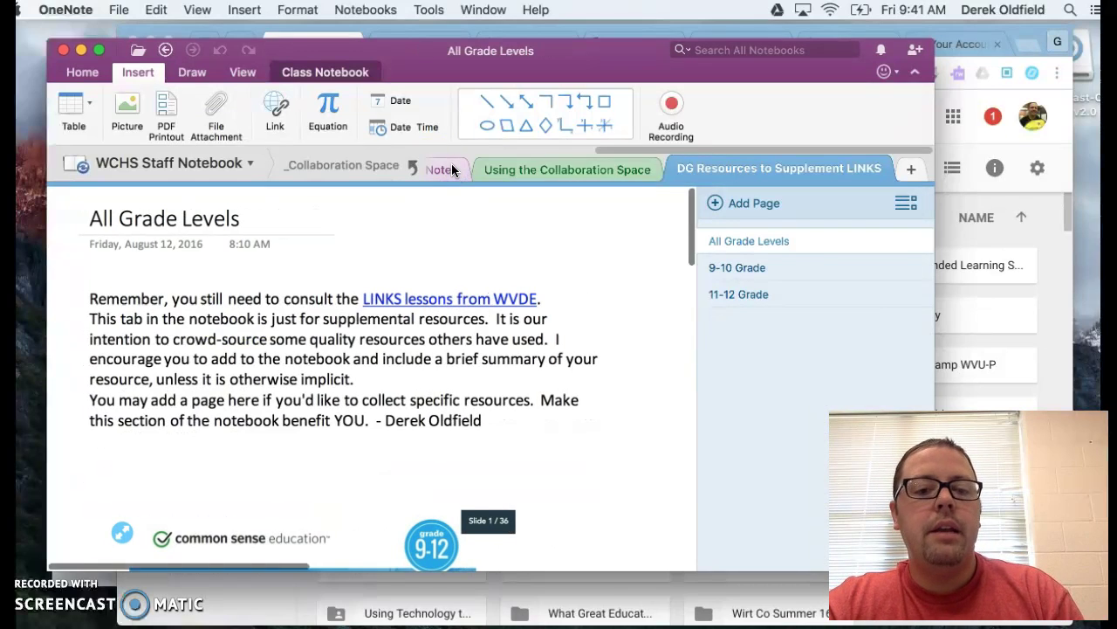
click(413, 167)
click(415, 168)
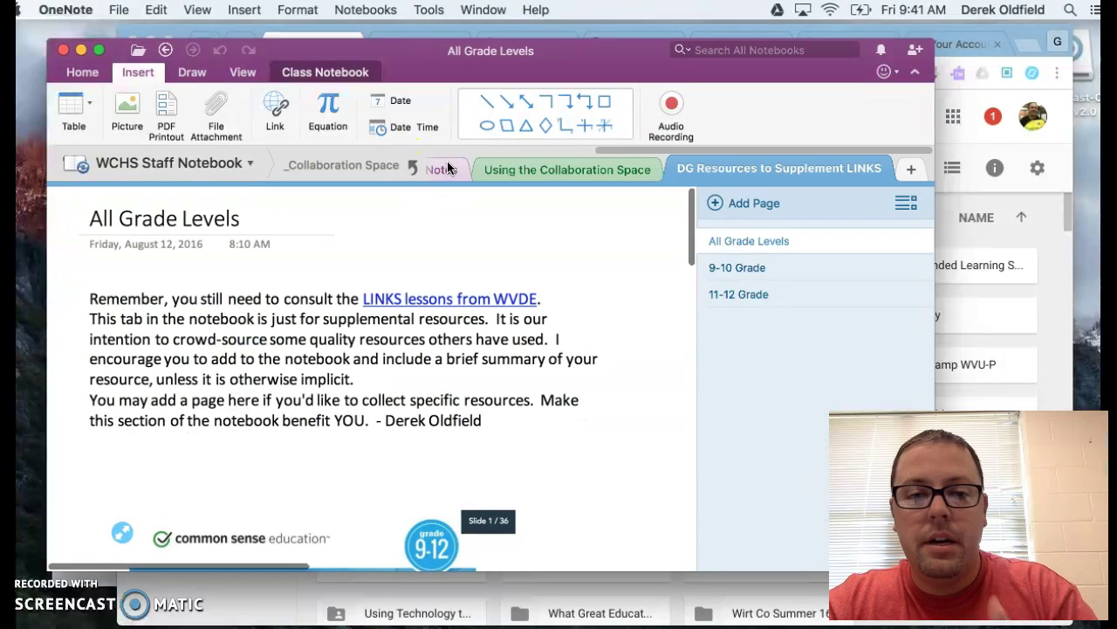
scroll(491, 164, left, 5)
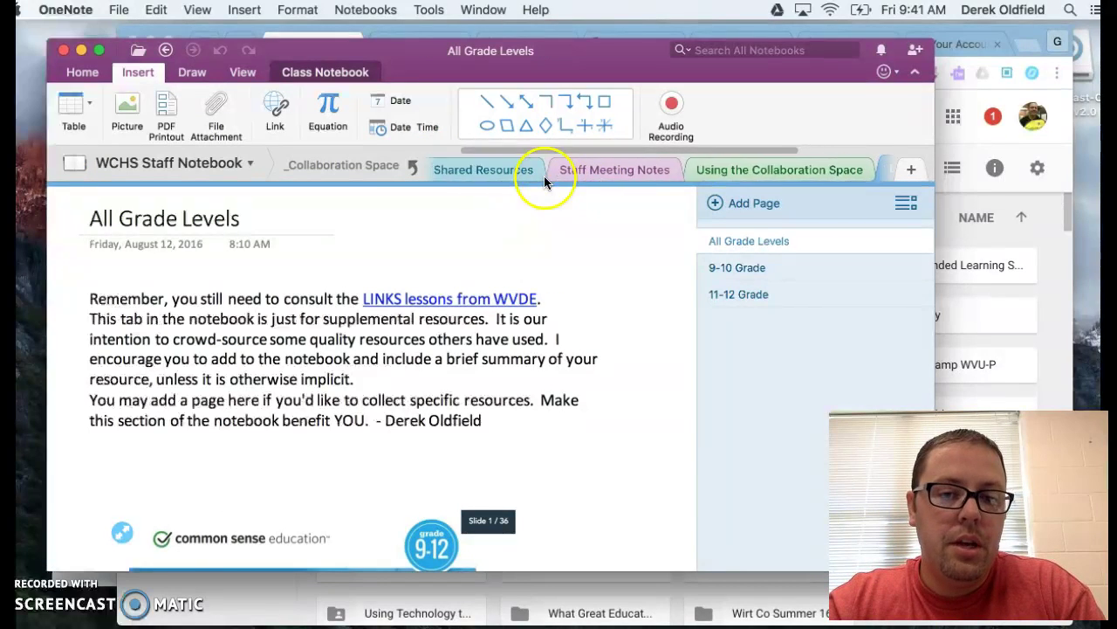
click(410, 167)
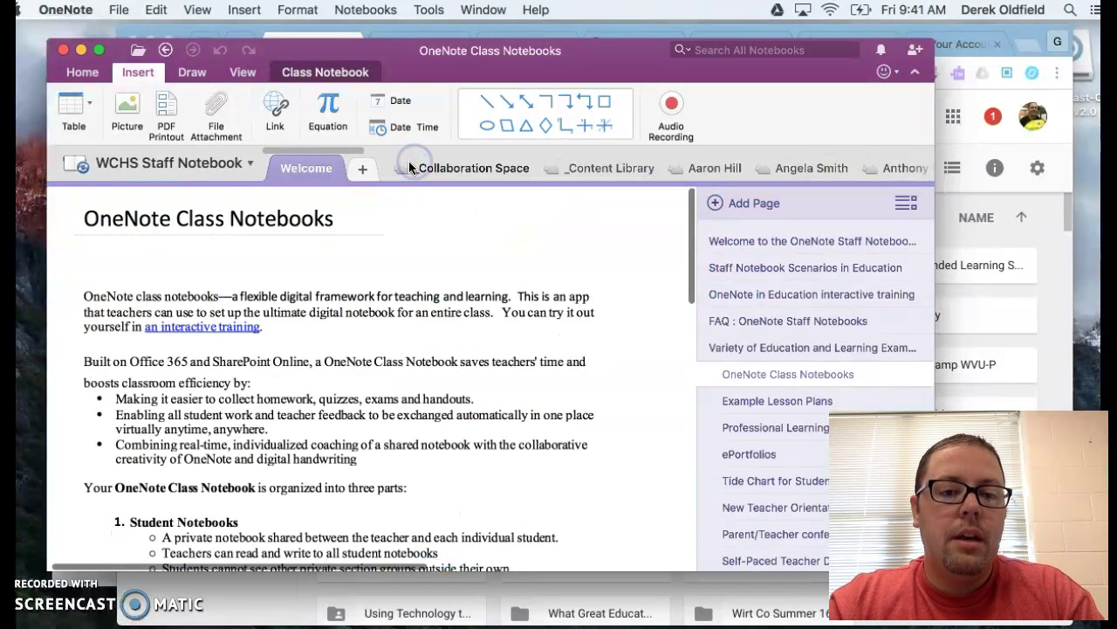
Step: Switch to Chrome and open the Welcome section of the WCHS Staff Notebook in OneNote Online
key(ctrl+Up)
click(772, 200)
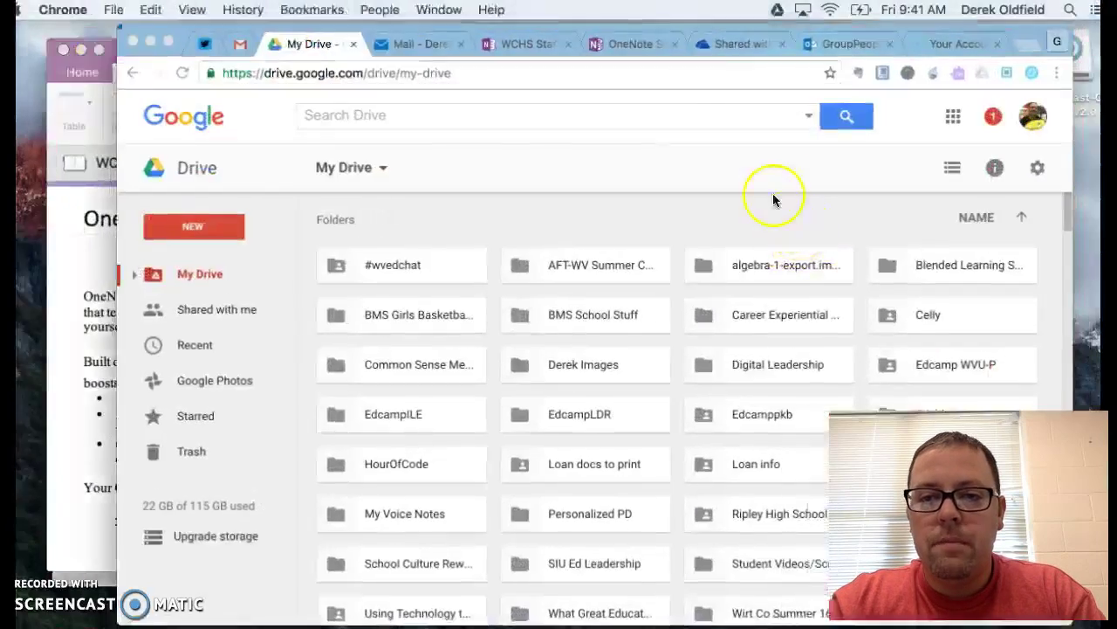
click(614, 44)
click(529, 44)
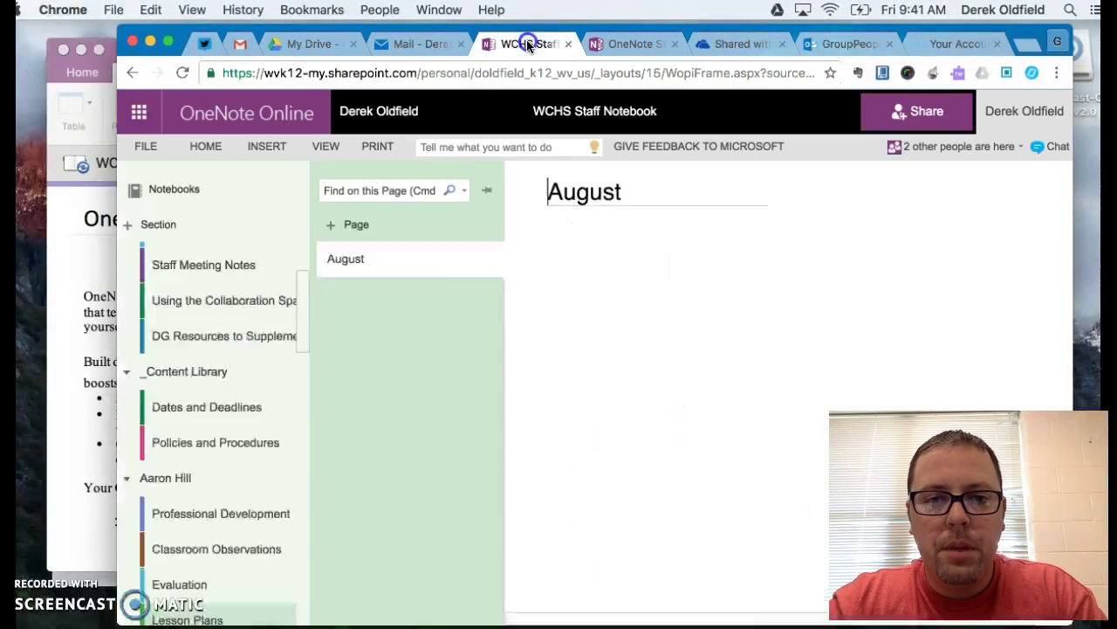
scroll(262, 297, up, 3)
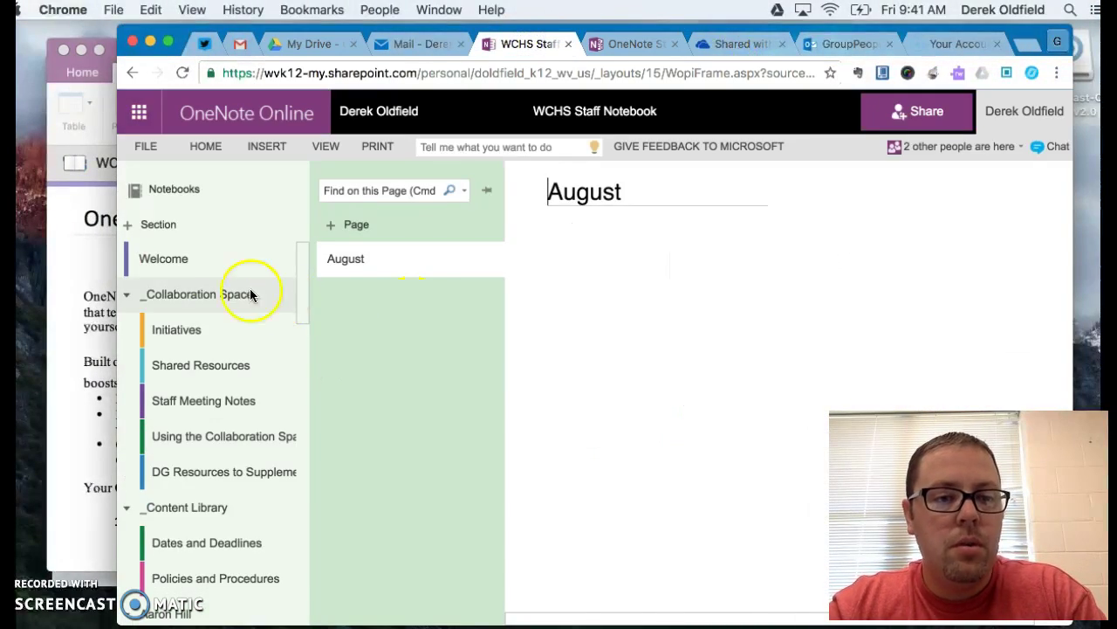
click(210, 259)
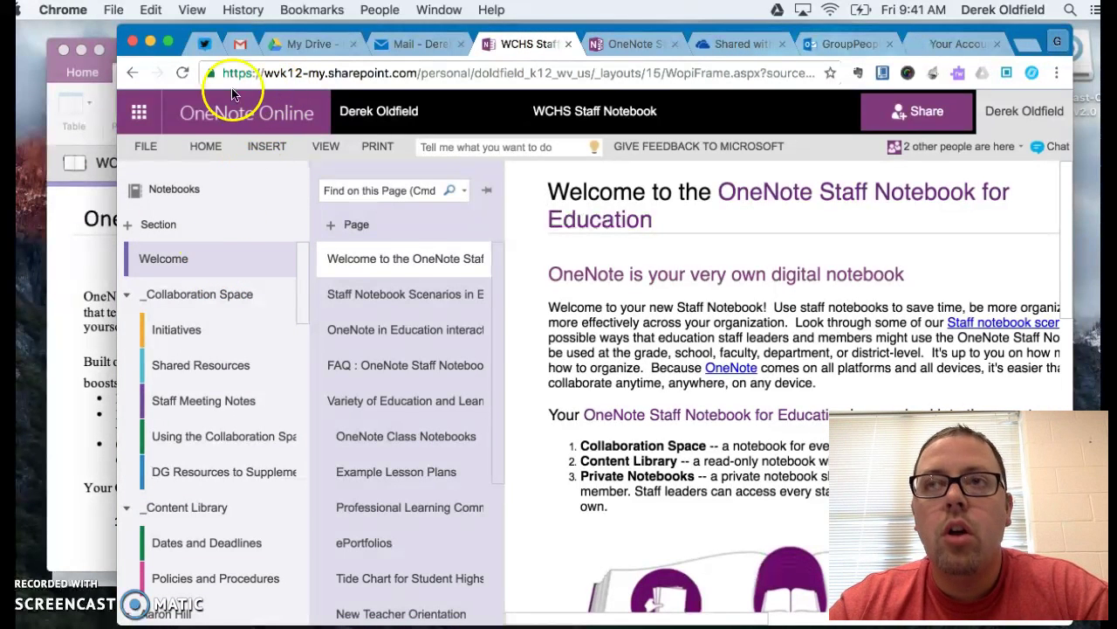
Step: View the available Office 365 apps and look through the list of pages in the notebook's Welcome section
click(140, 112)
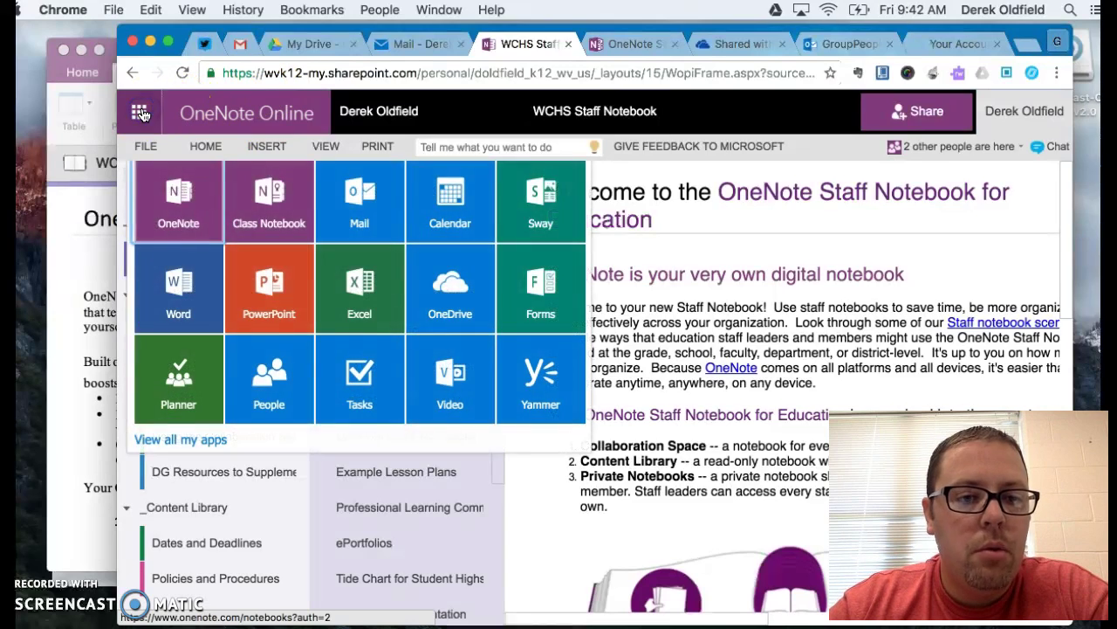
click(143, 112)
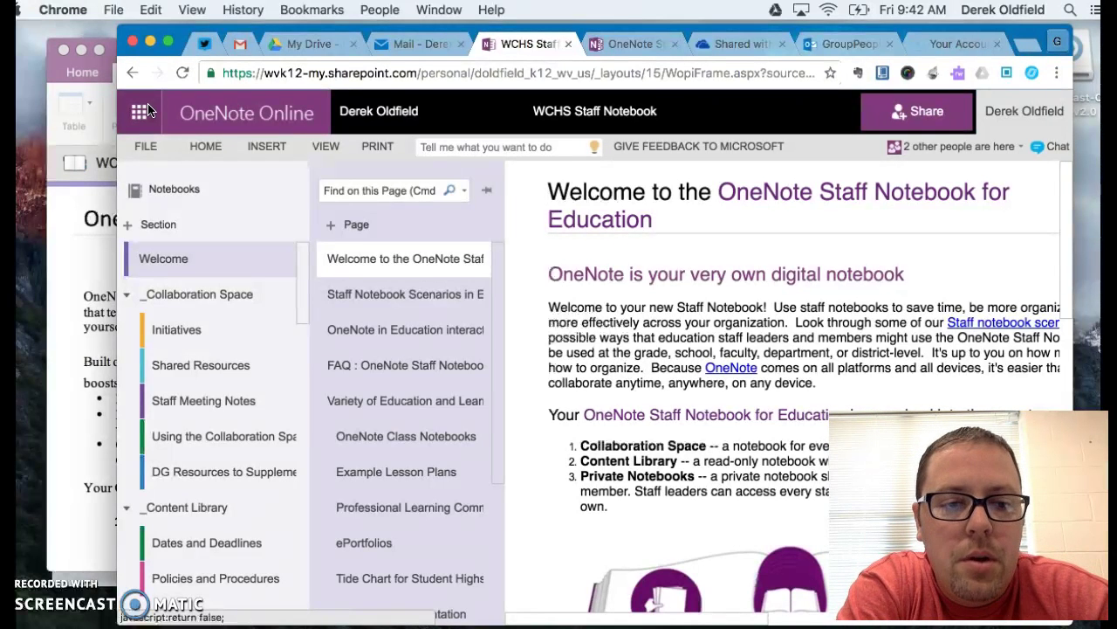
click(156, 260)
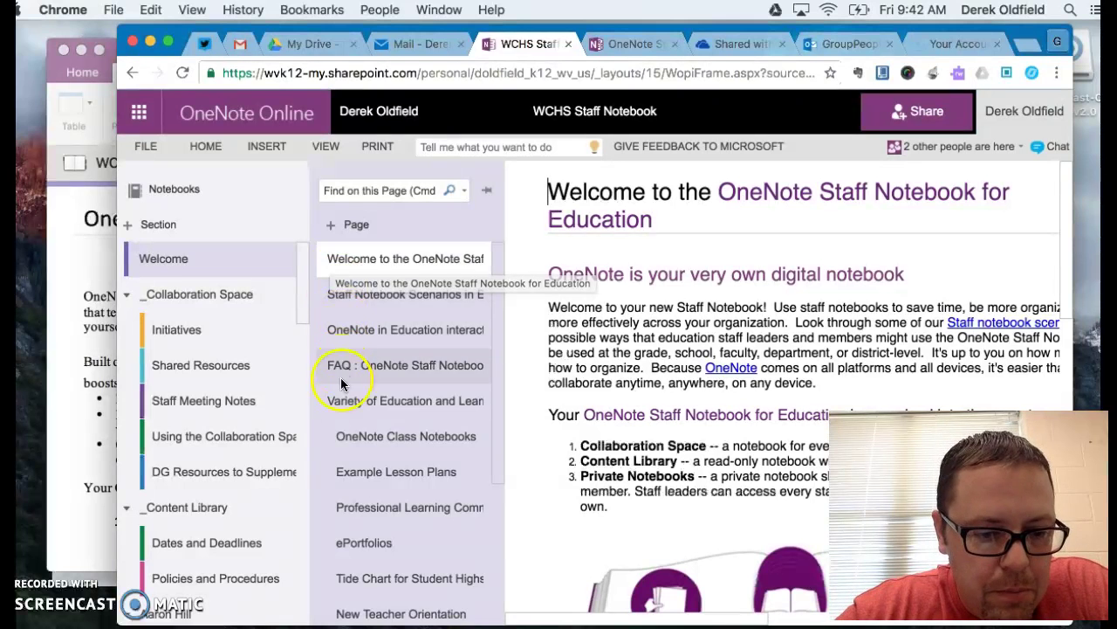
scroll(344, 380, down, 5)
scroll(339, 402, up, 4)
scroll(340, 395, up, 1)
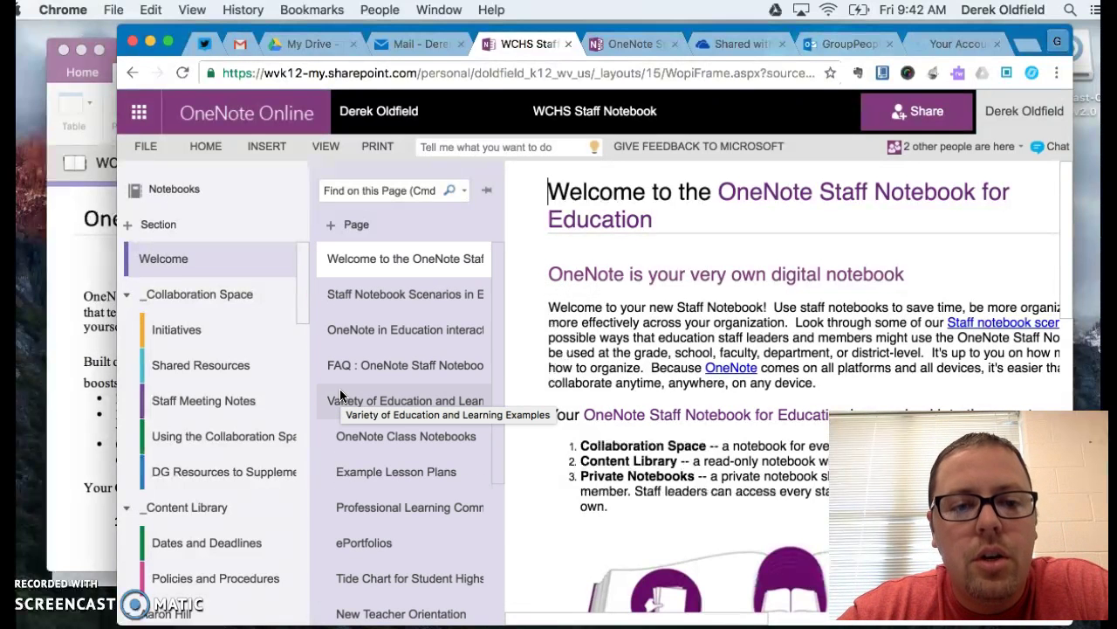
click(358, 270)
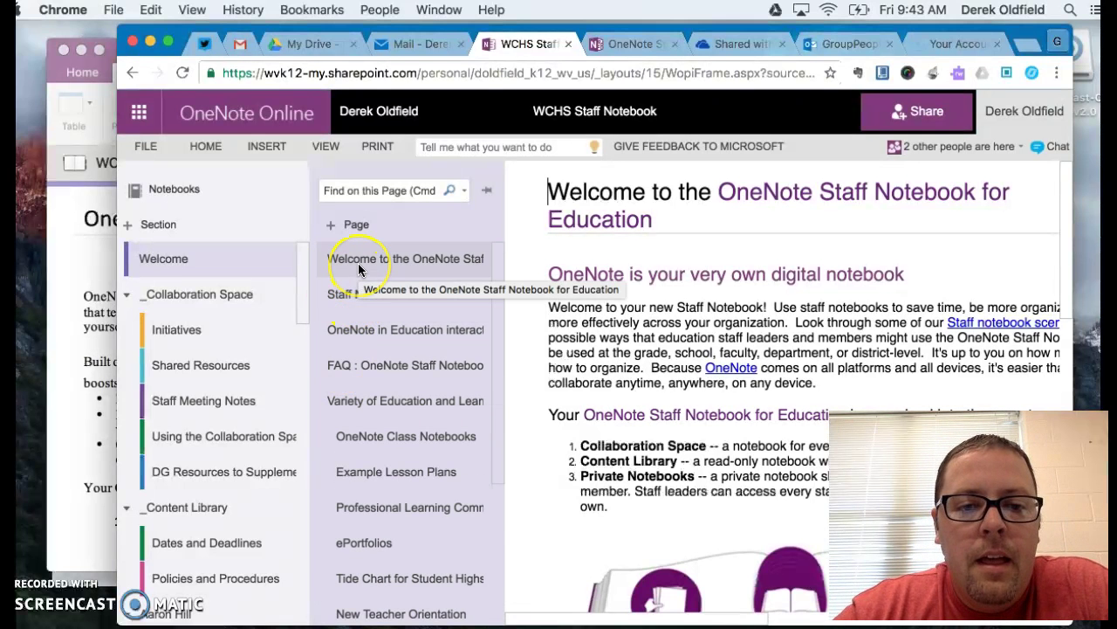
click(185, 263)
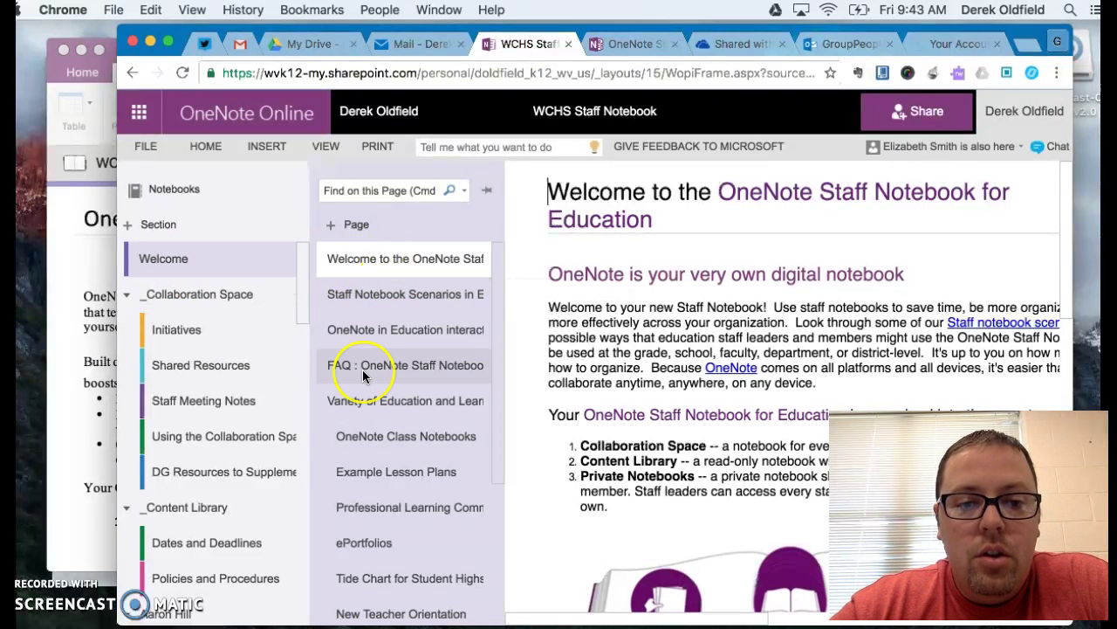
scroll(364, 369, down, 6)
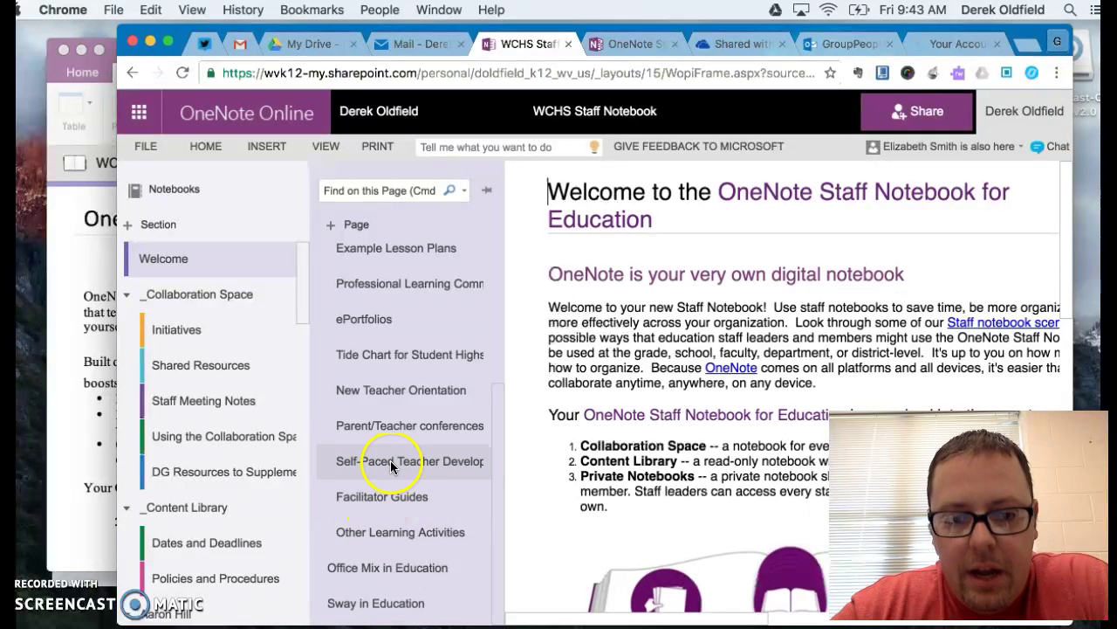
scroll(390, 463, up, 6)
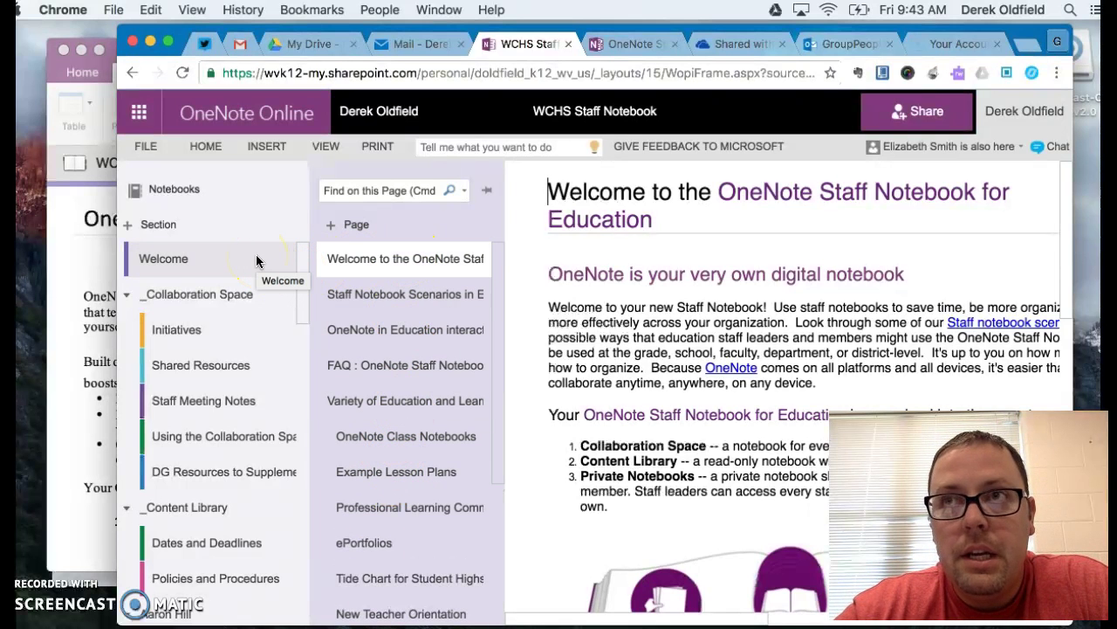
Step: Open the Initiatives section in the _Collaboration Space to show its page on keeping track of staff initiatives
click(234, 295)
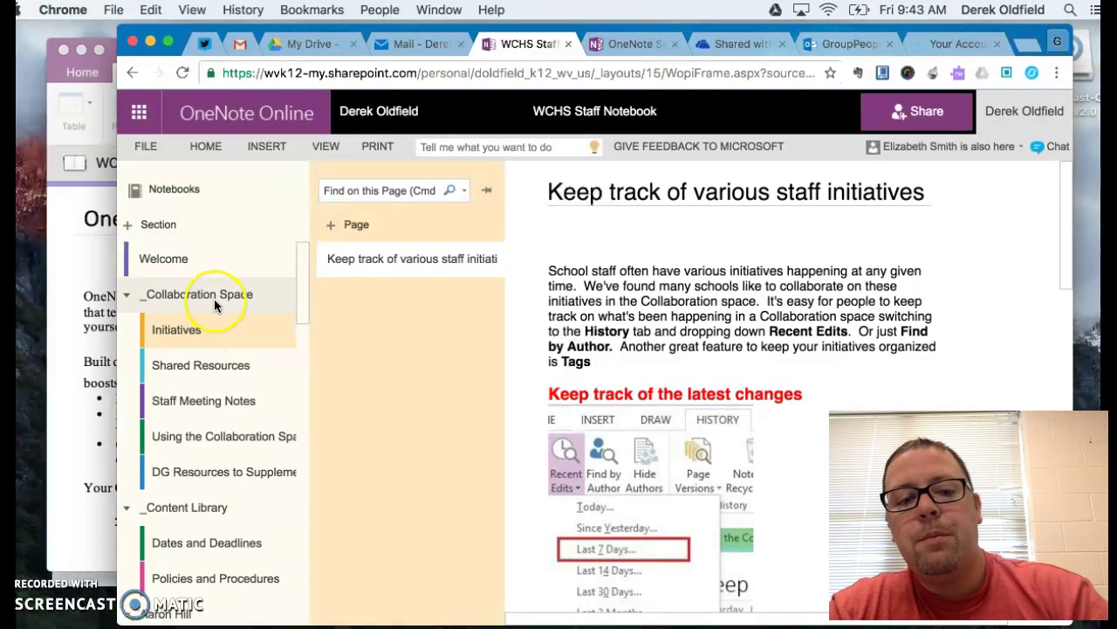
click(210, 330)
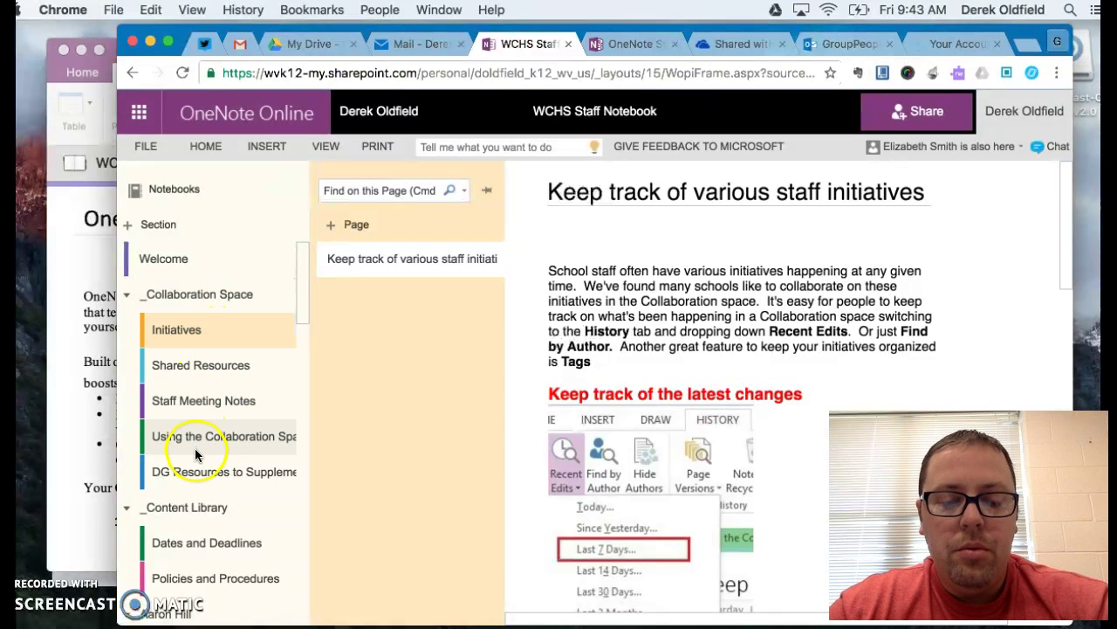
click(225, 335)
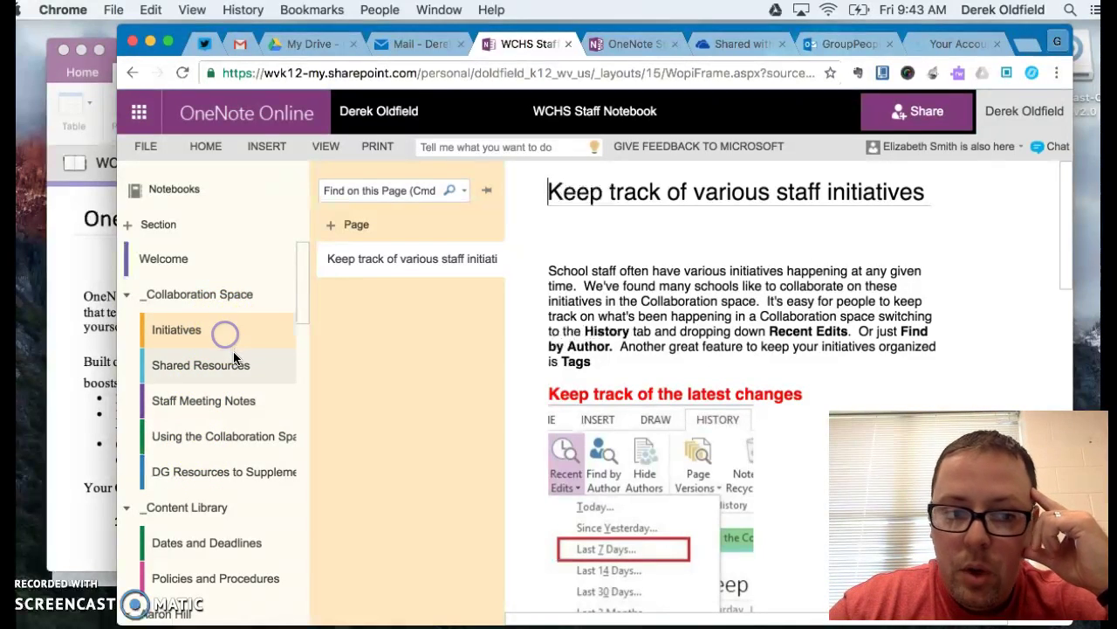
Step: View the Shared Resources and Staff Meeting Notes sections in the notebook's _Collaboration Space
click(234, 357)
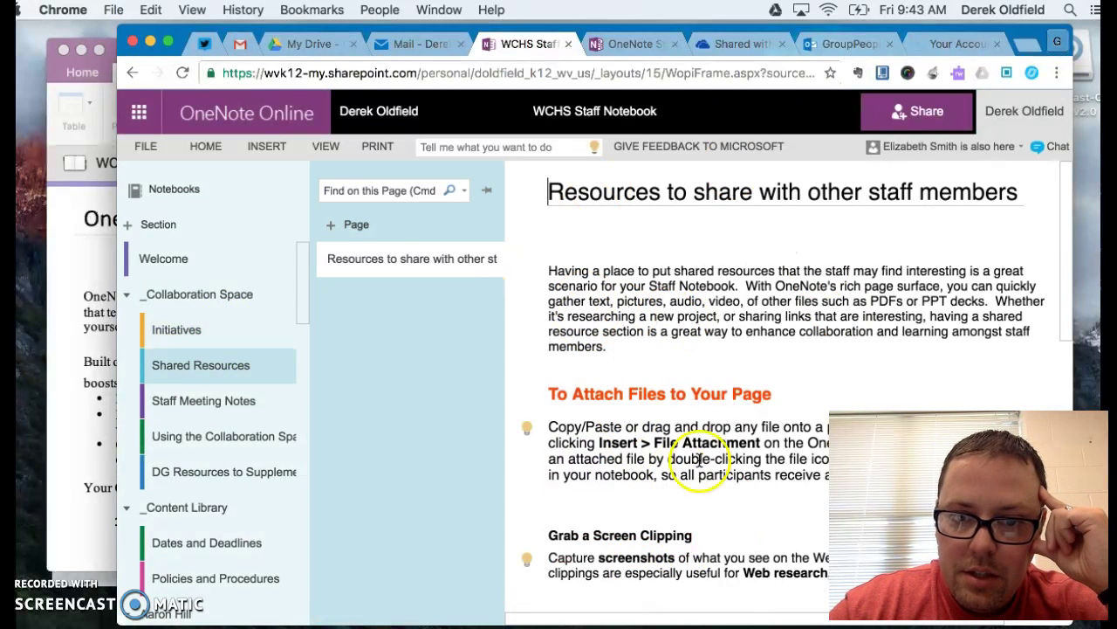
click(202, 420)
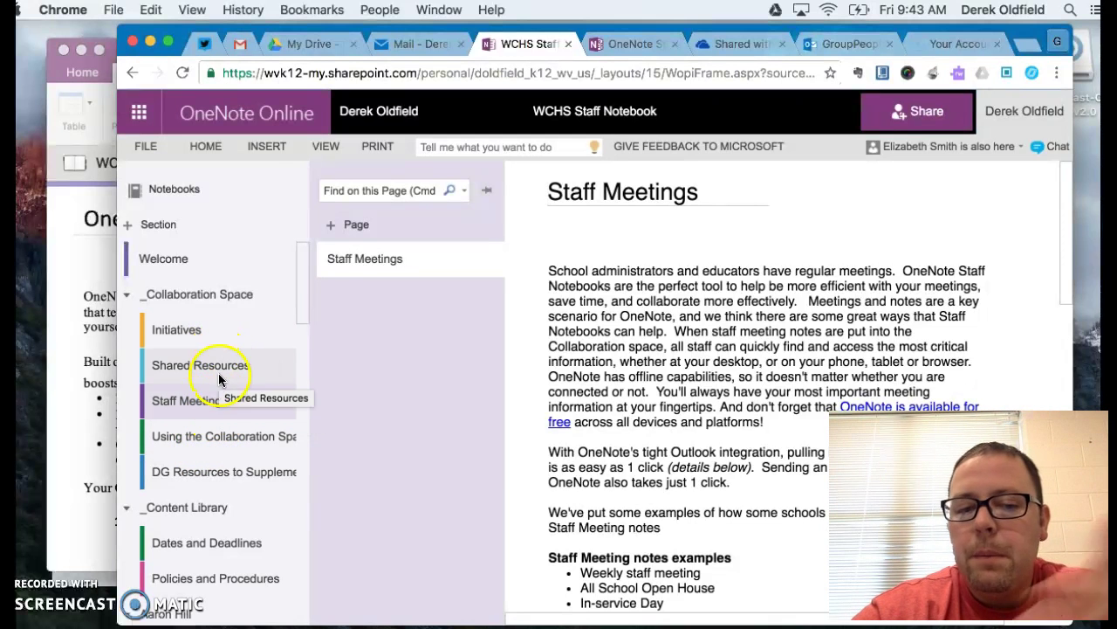
Step: Open the All Grade Levels page in the DG Resources to Supplement LINKS section
click(194, 474)
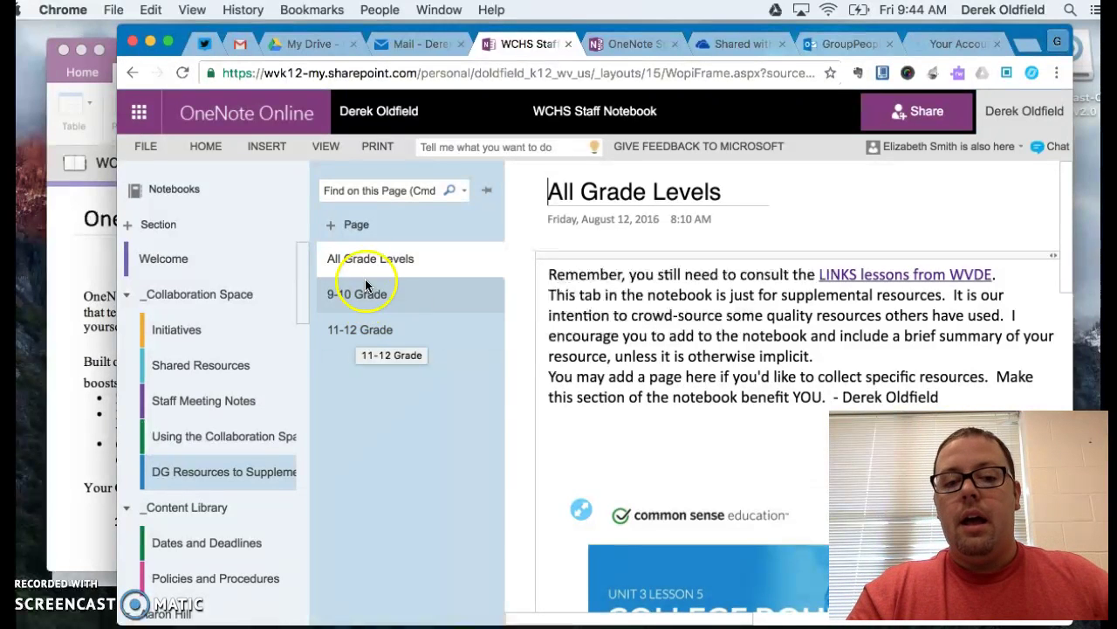
click(375, 260)
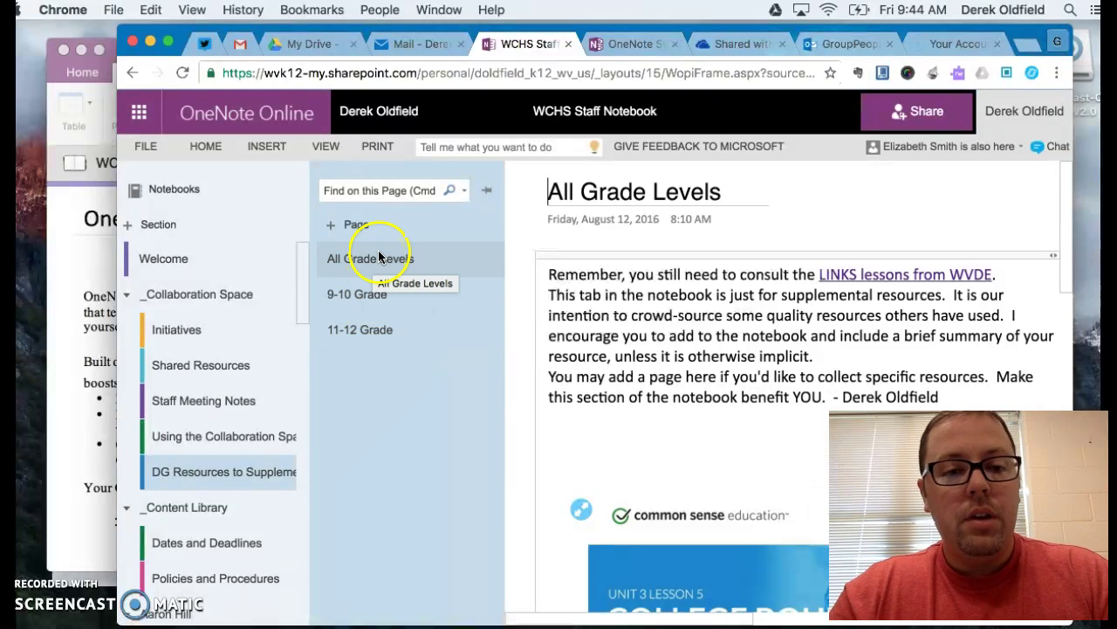
click(370, 283)
click(397, 255)
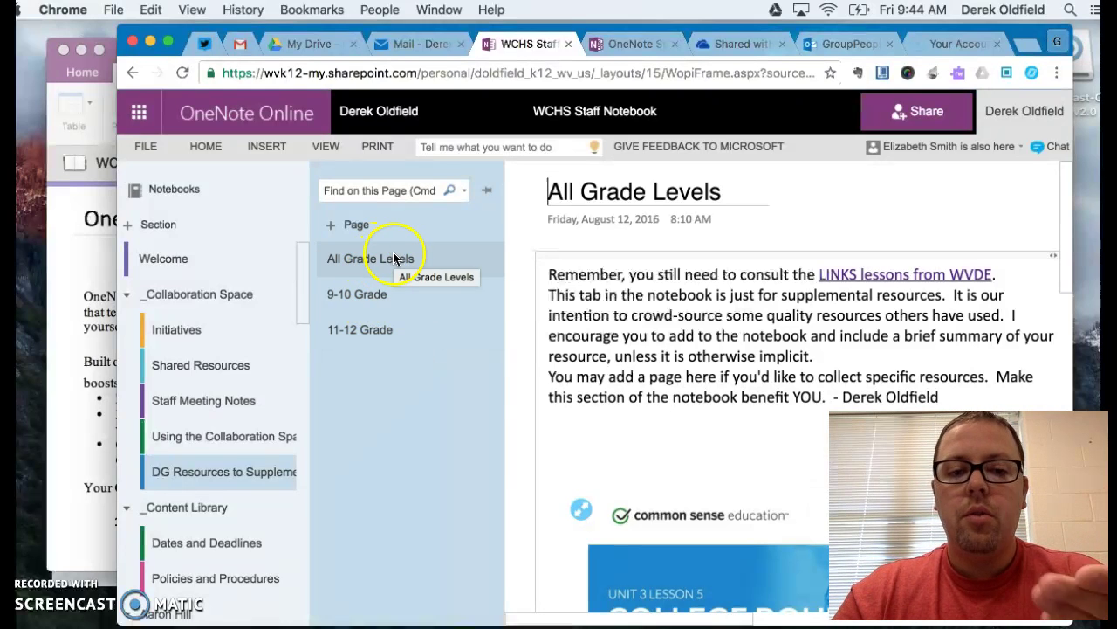
Step: Skim through the whole All Grade Levels page to survey its collected lessons and videos
scroll(669, 267, down, 10)
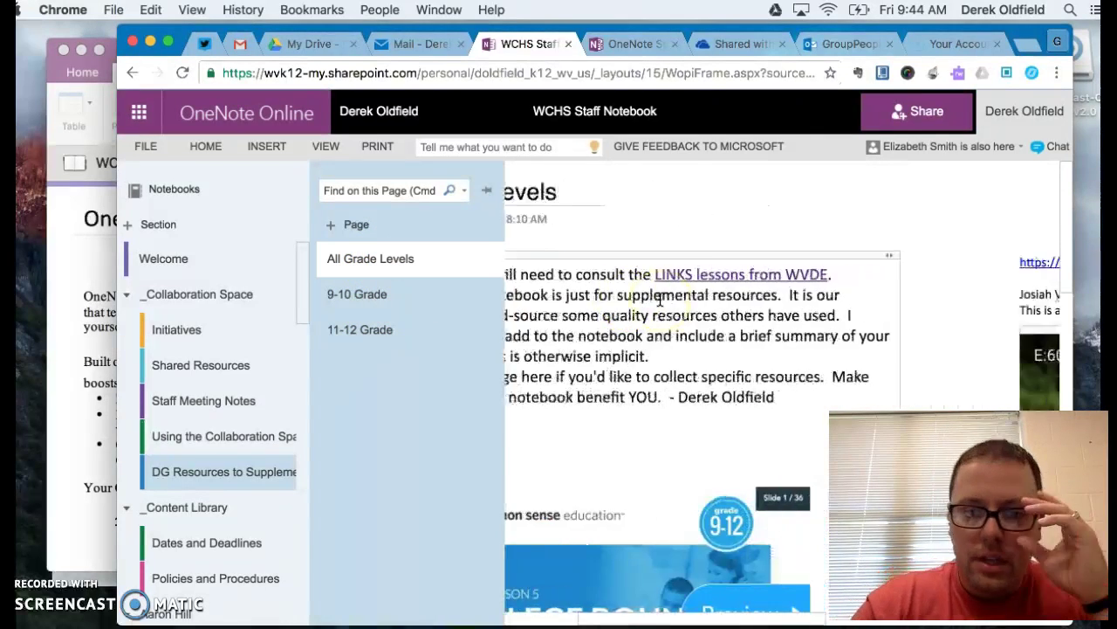
scroll(661, 299, right, 2)
scroll(660, 299, up, 10)
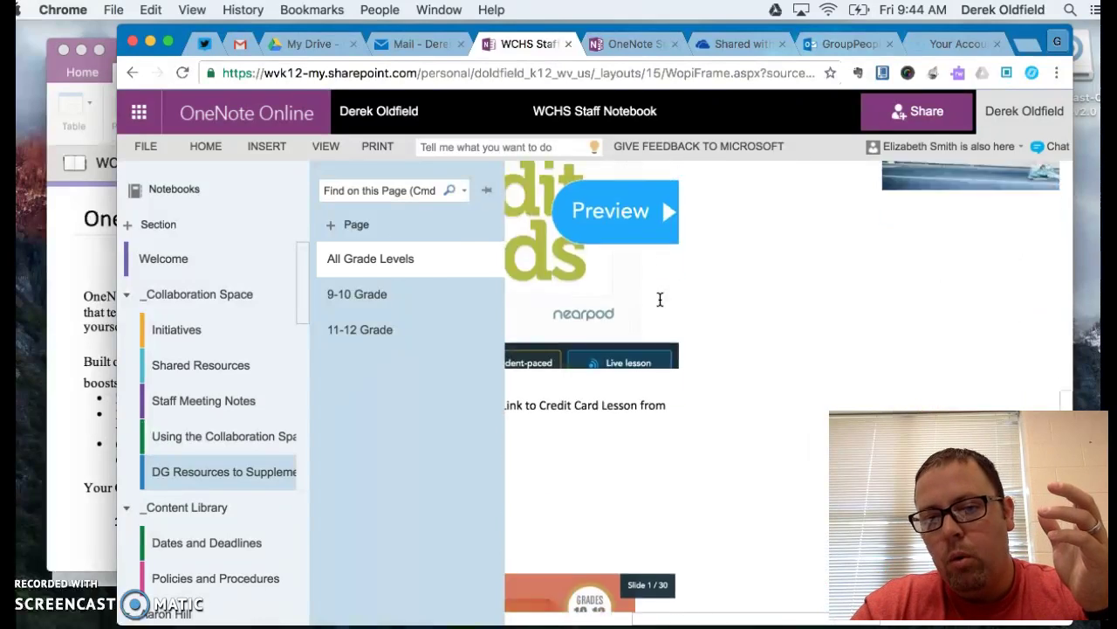
scroll(660, 299, right, 5)
scroll(660, 299, down, 10)
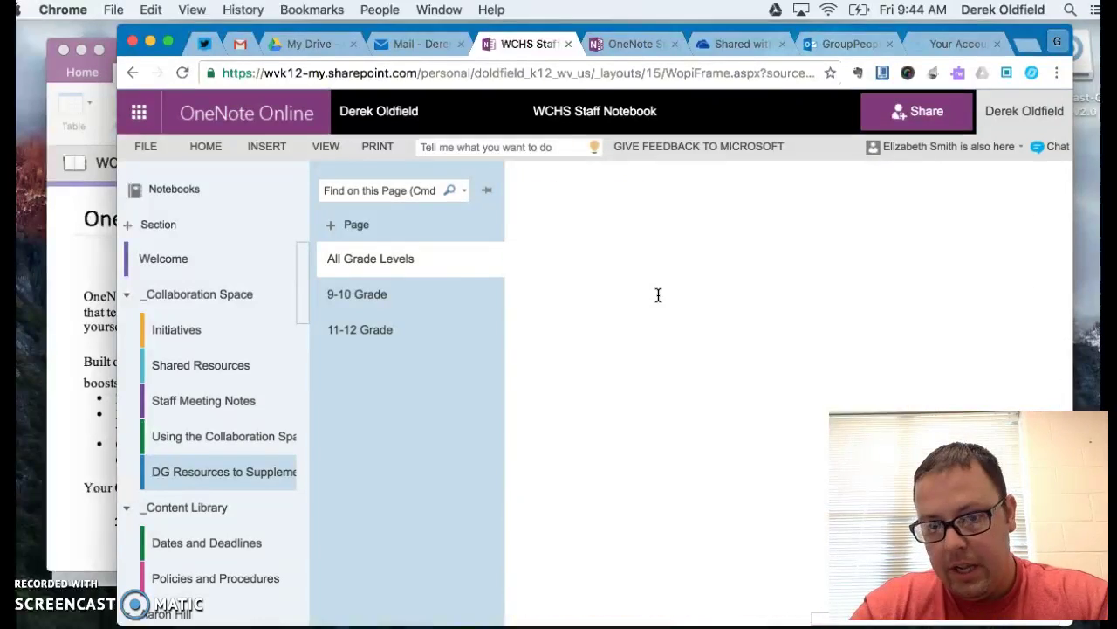
scroll(659, 295, left, 2)
scroll(656, 295, right, 1)
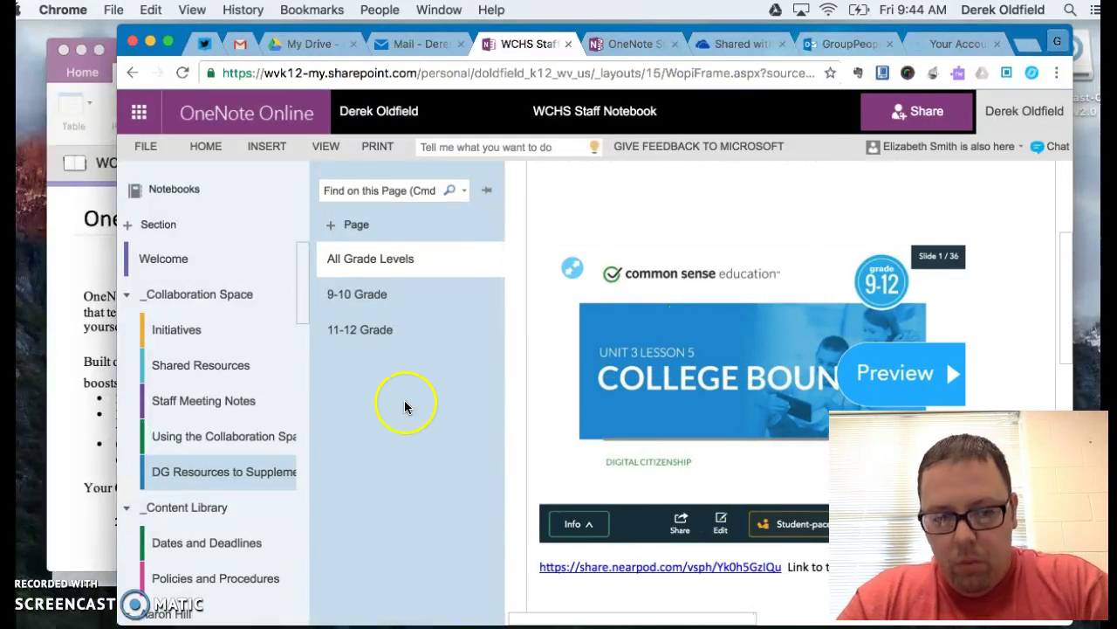
Step: Reopen the DG Resources to Supplement LINKS section and read the introductory note on the All Grade Levels page
click(220, 474)
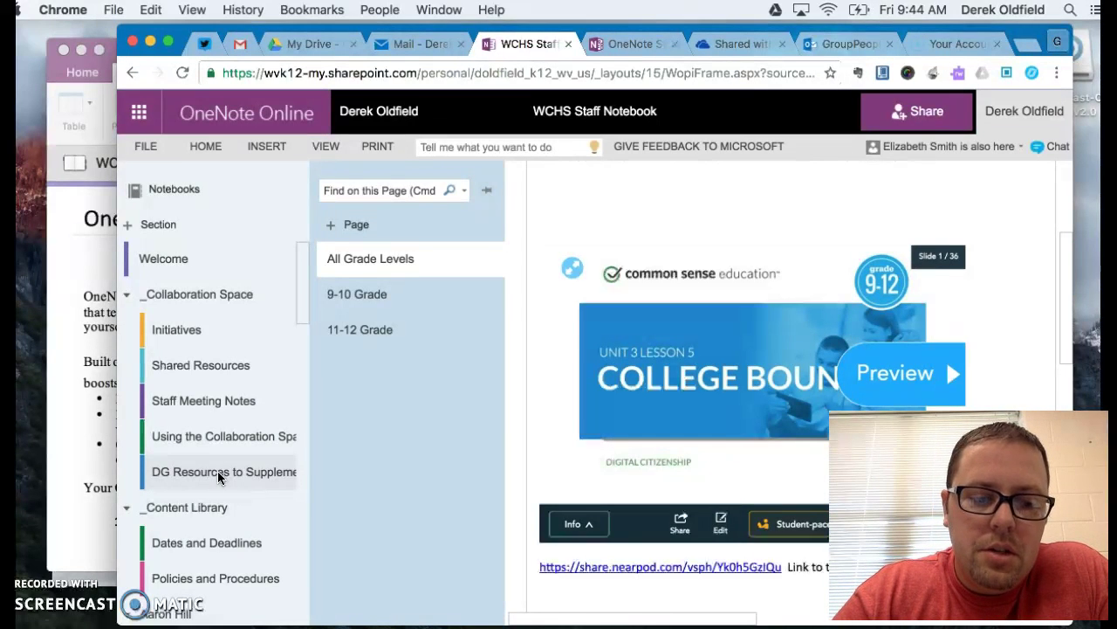
click(220, 474)
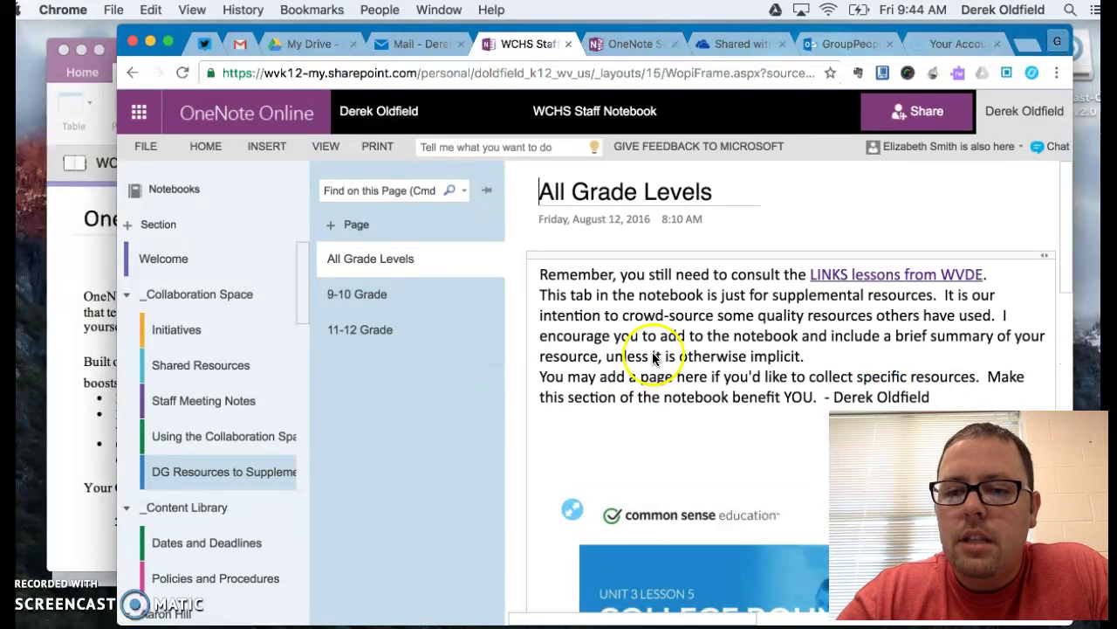
click(873, 295)
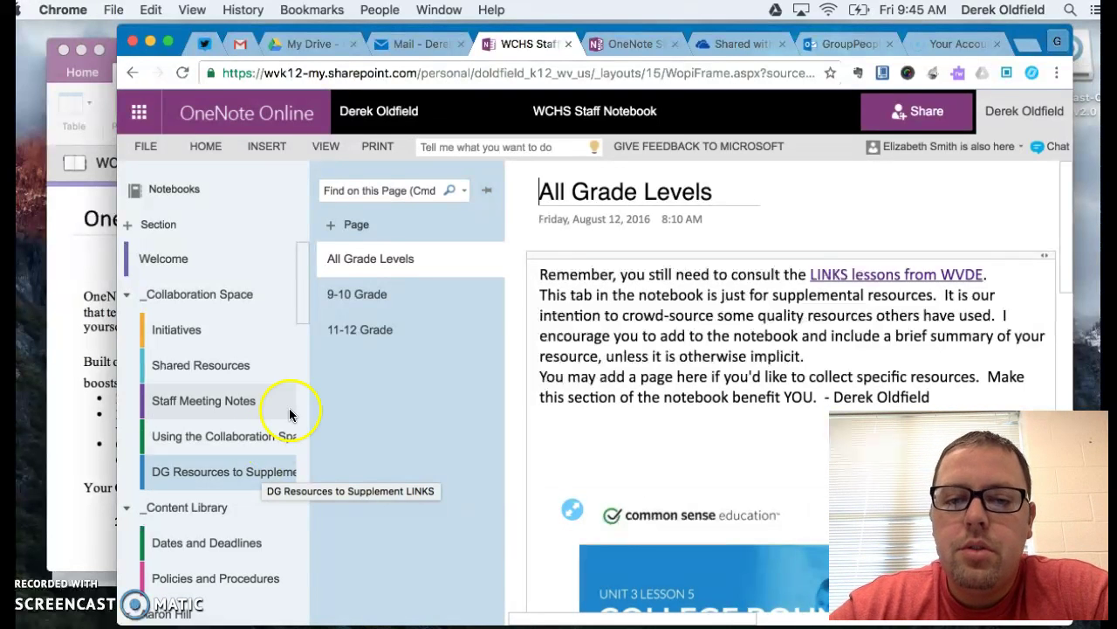
Step: Examine the Nearpod lesson previews and their links for College Bound, Credit Cards and The Cost of College Revealed
scroll(627, 386, down, 2)
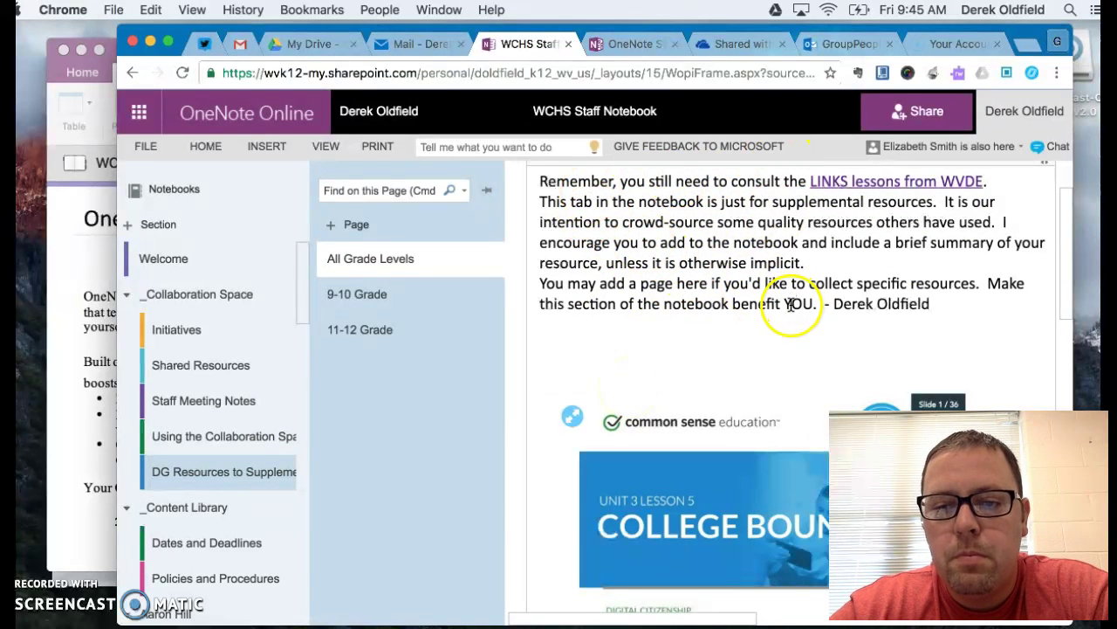
scroll(738, 349, down, 5)
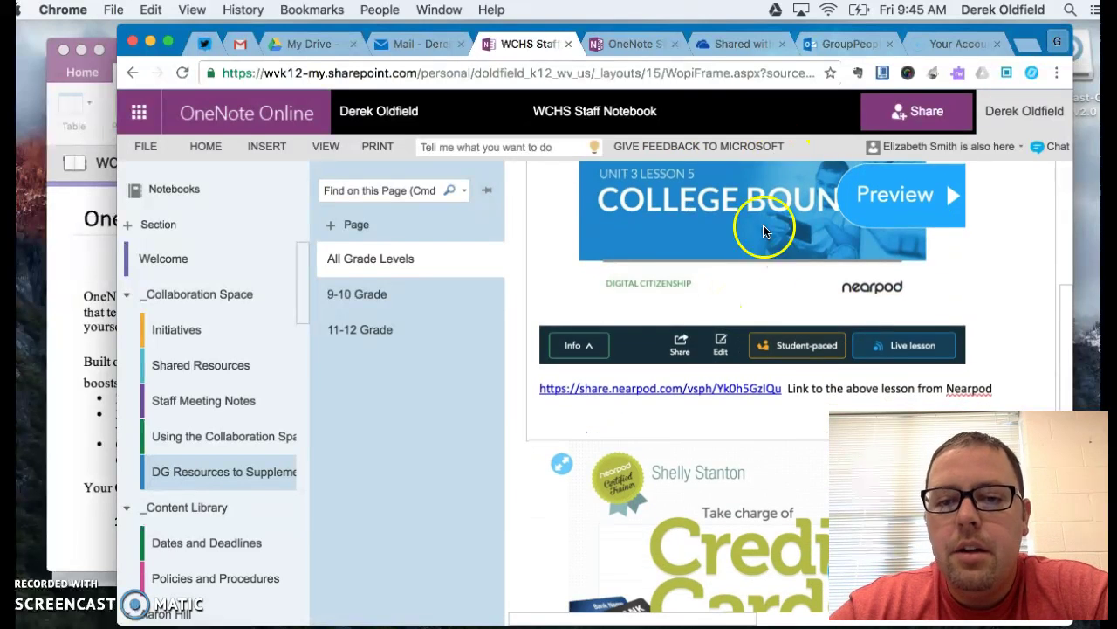
scroll(742, 262, up, 1)
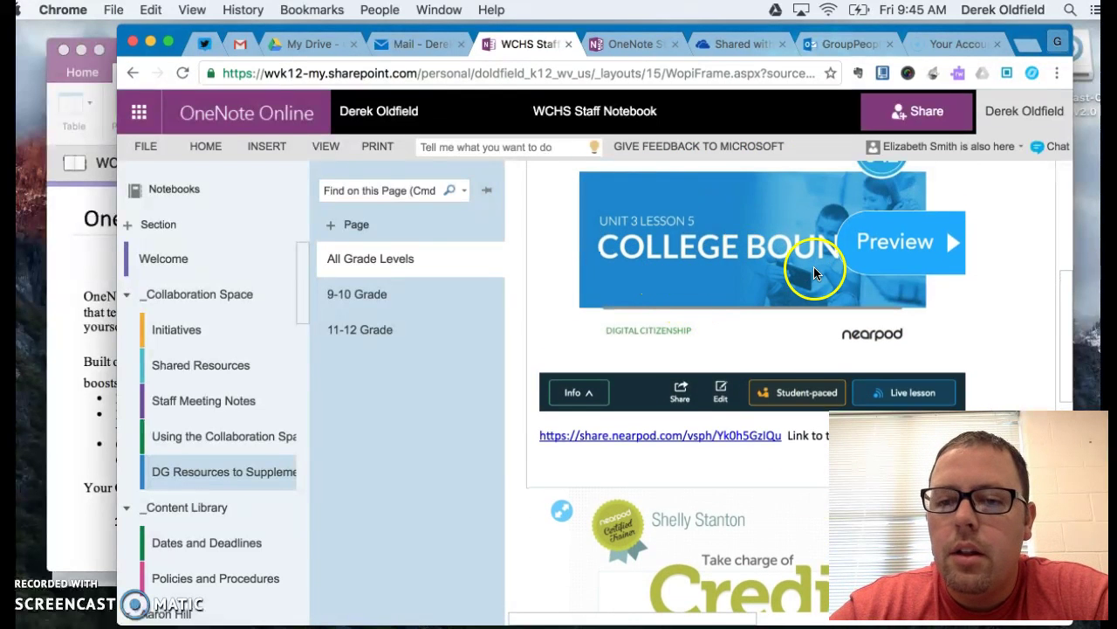
scroll(695, 363, up, 1)
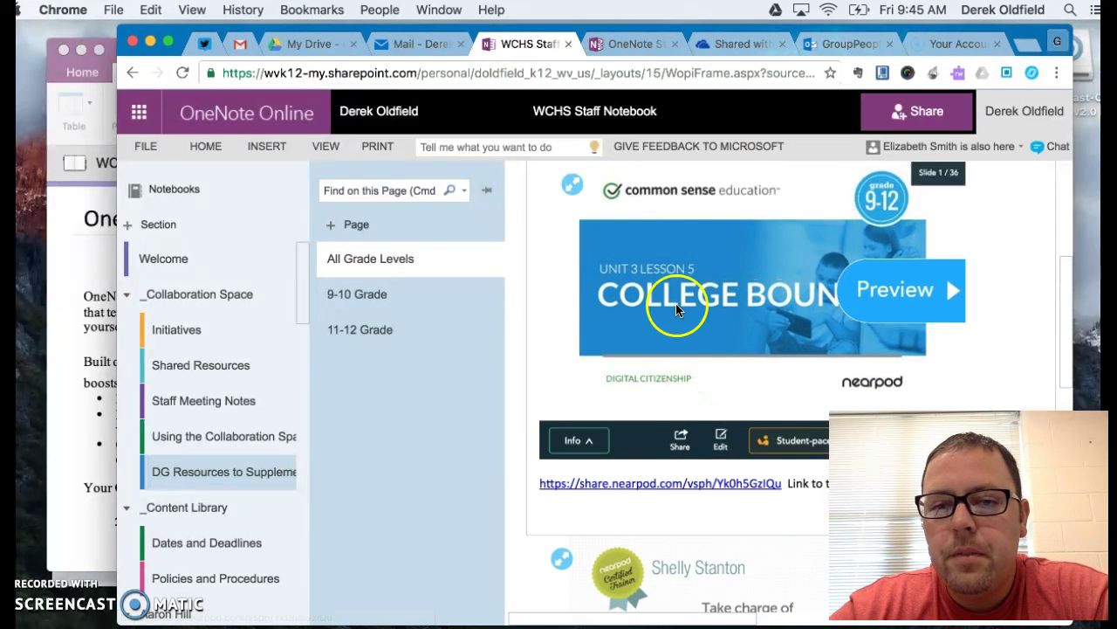
scroll(755, 218, up, 2)
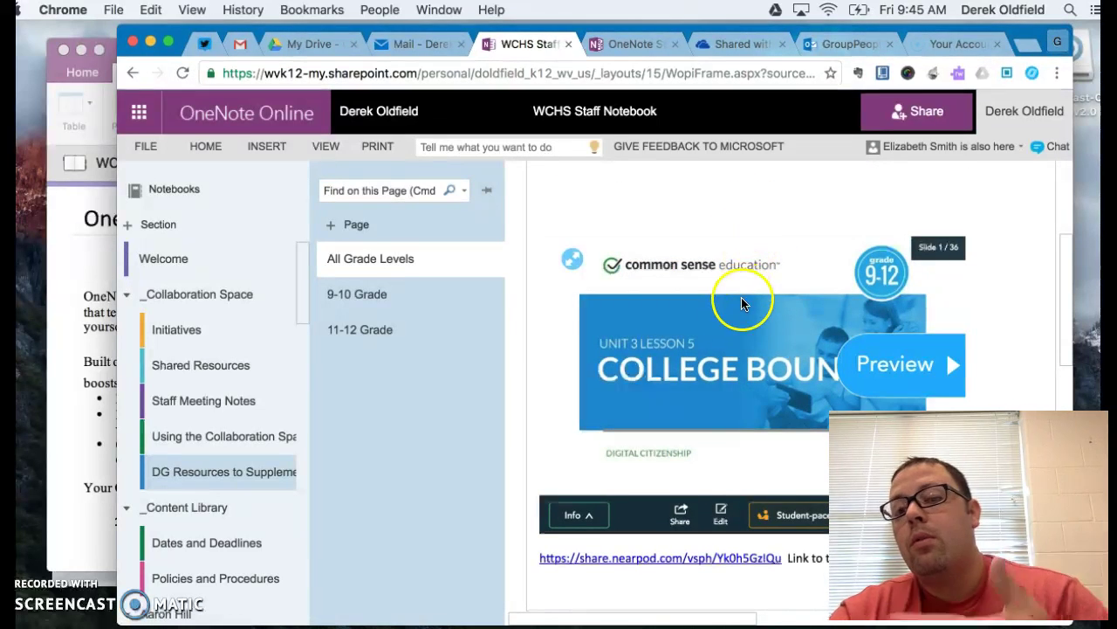
scroll(741, 301, down, 2)
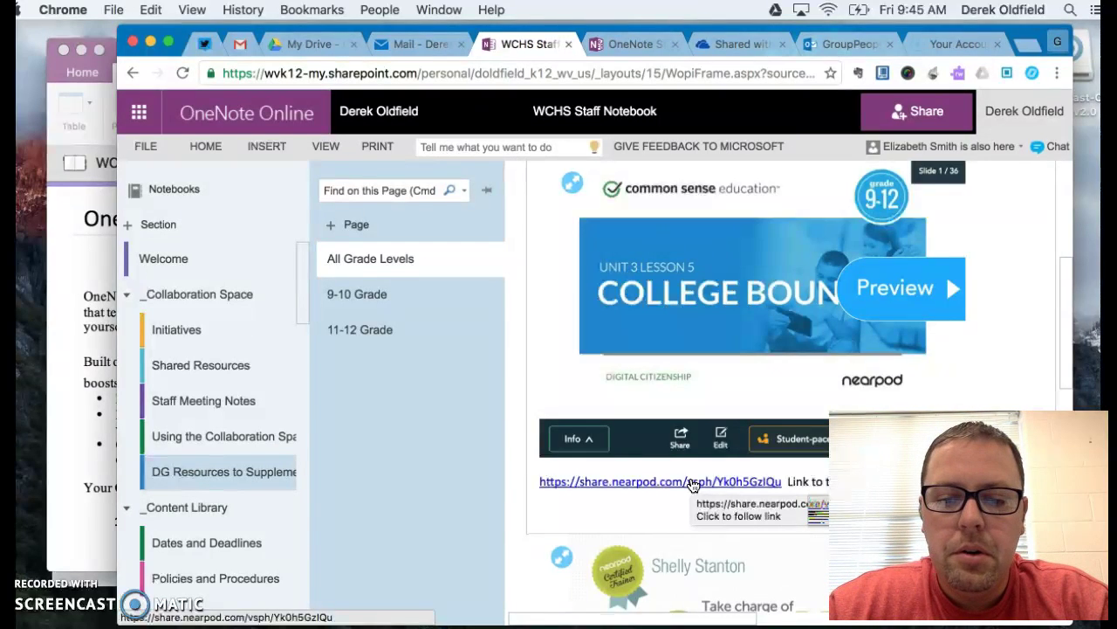
scroll(693, 485, down, 5)
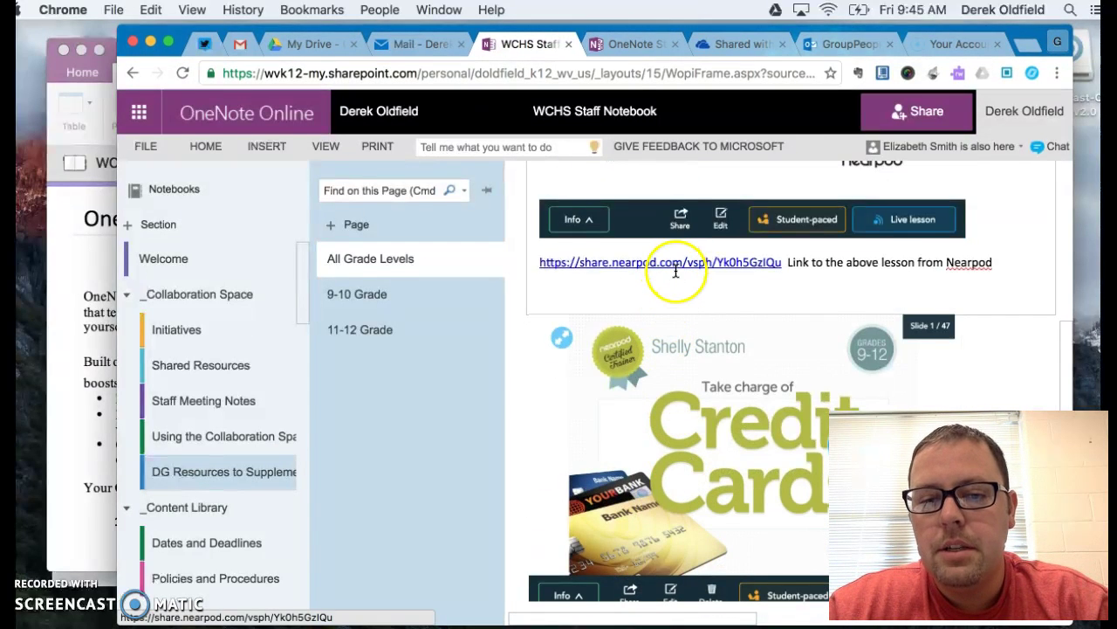
scroll(674, 271, down, 4)
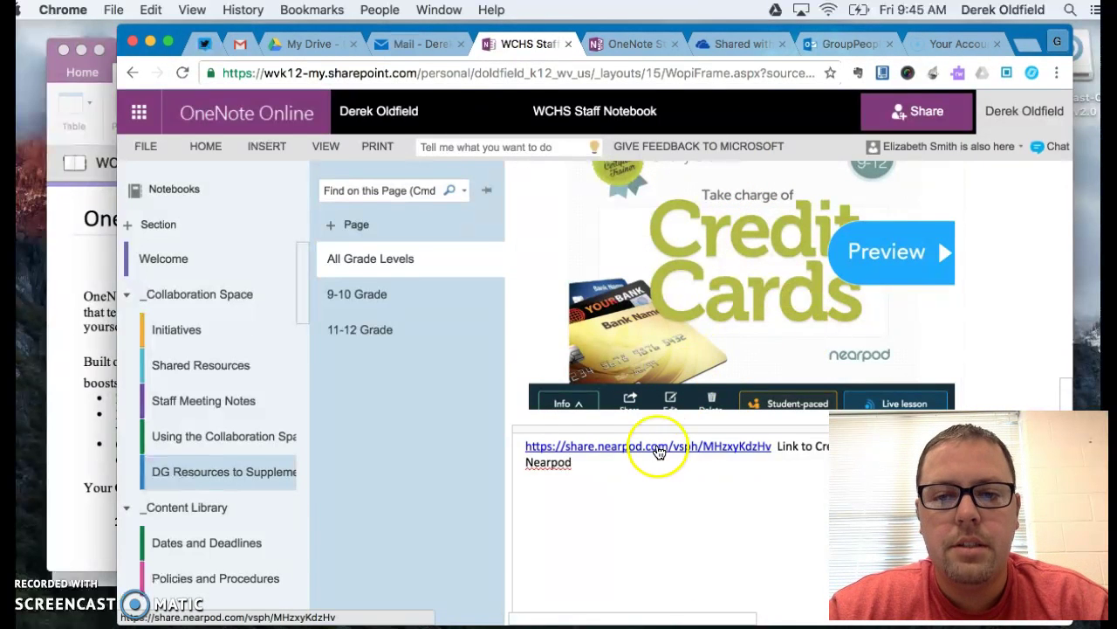
scroll(705, 296, up, 2)
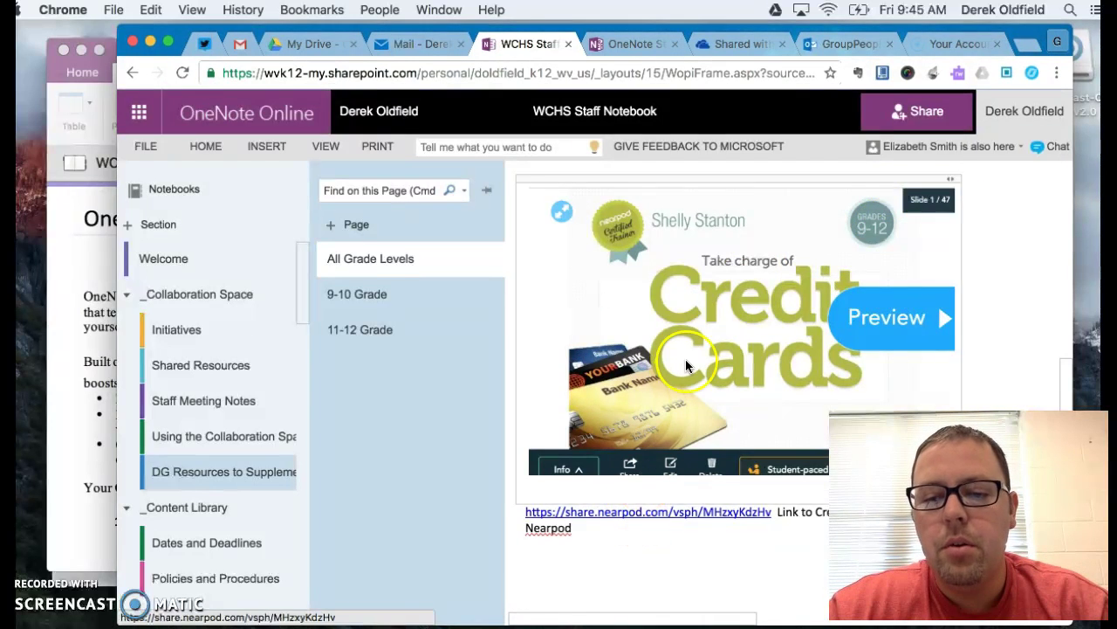
scroll(685, 359, down, 5)
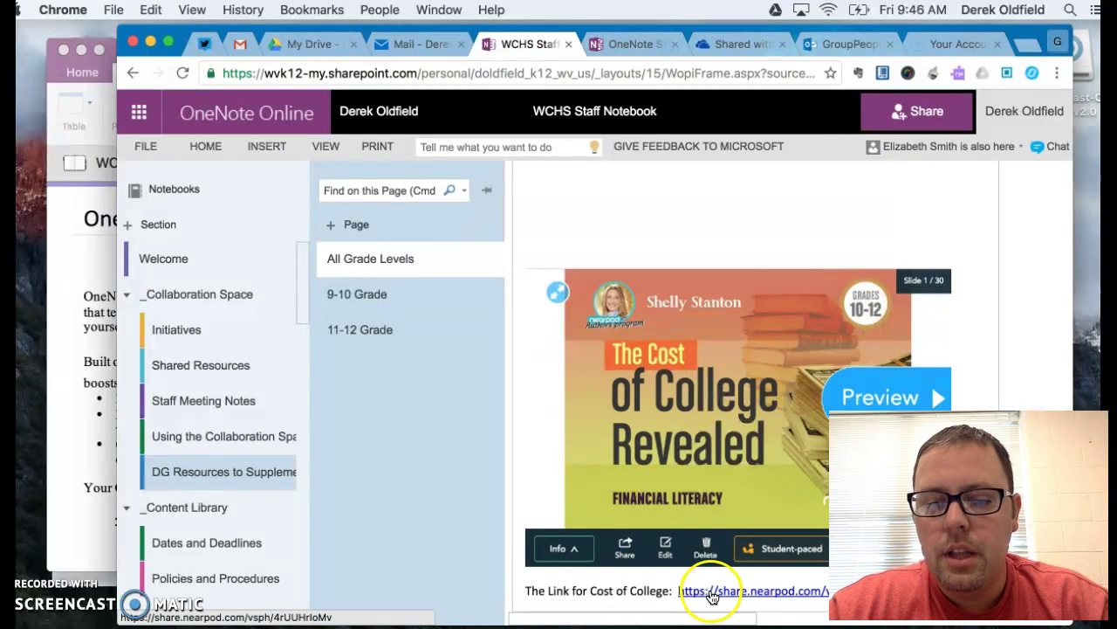
Step: Examine the embedded E:60 videos and their short descriptions beside the lessons on the All Grade Levels page
scroll(722, 397, right, 4)
scroll(736, 274, up, 10)
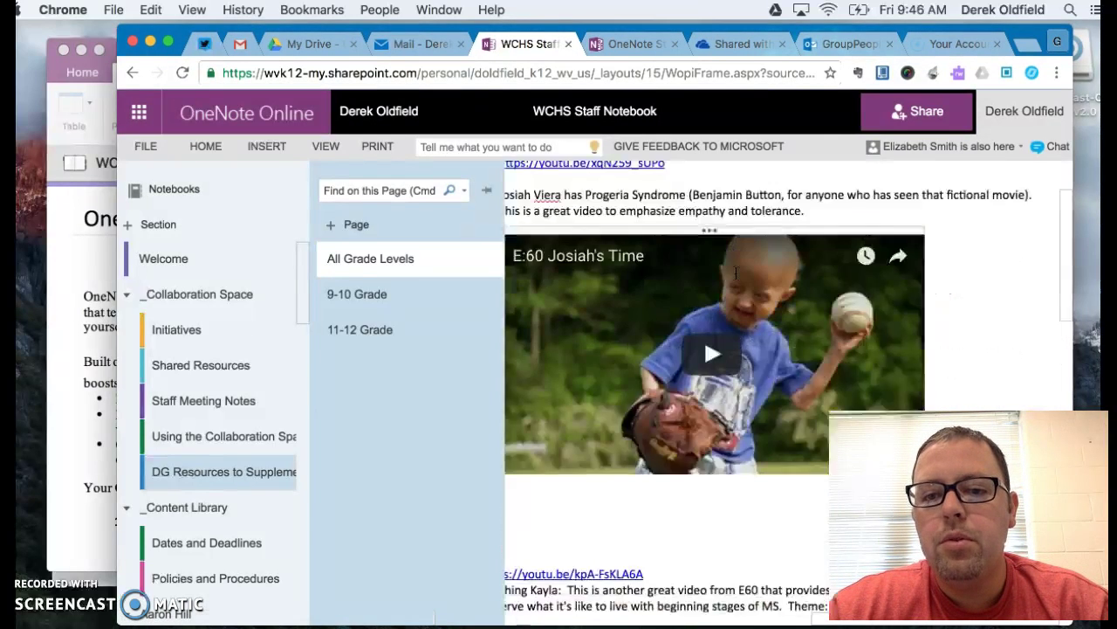
scroll(880, 254, left, 3)
scroll(880, 257, right, 3)
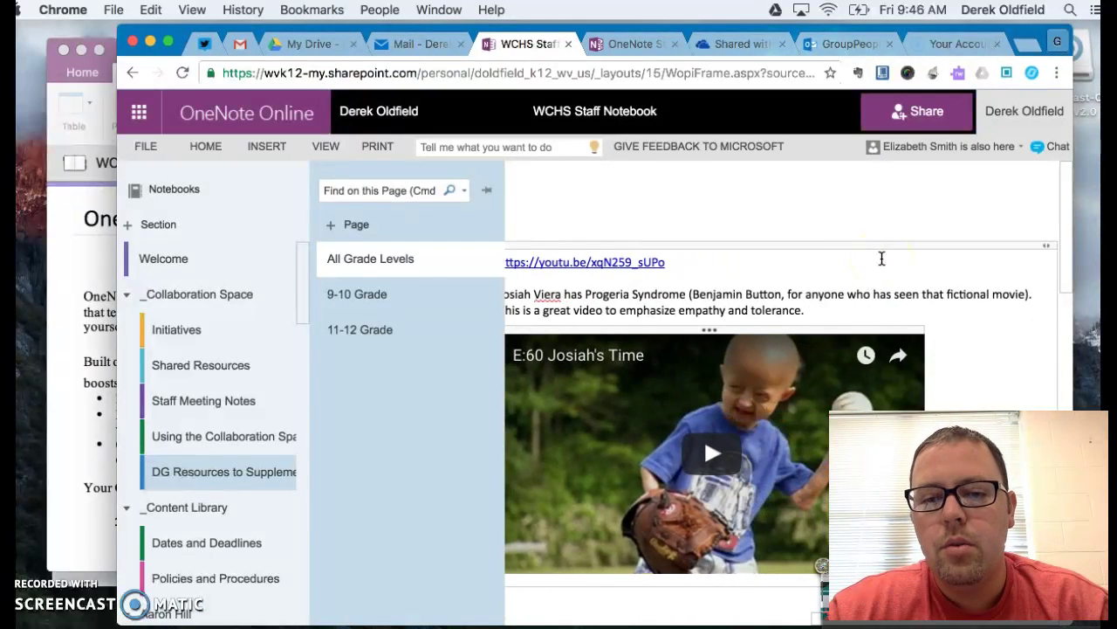
scroll(847, 279, down, 3)
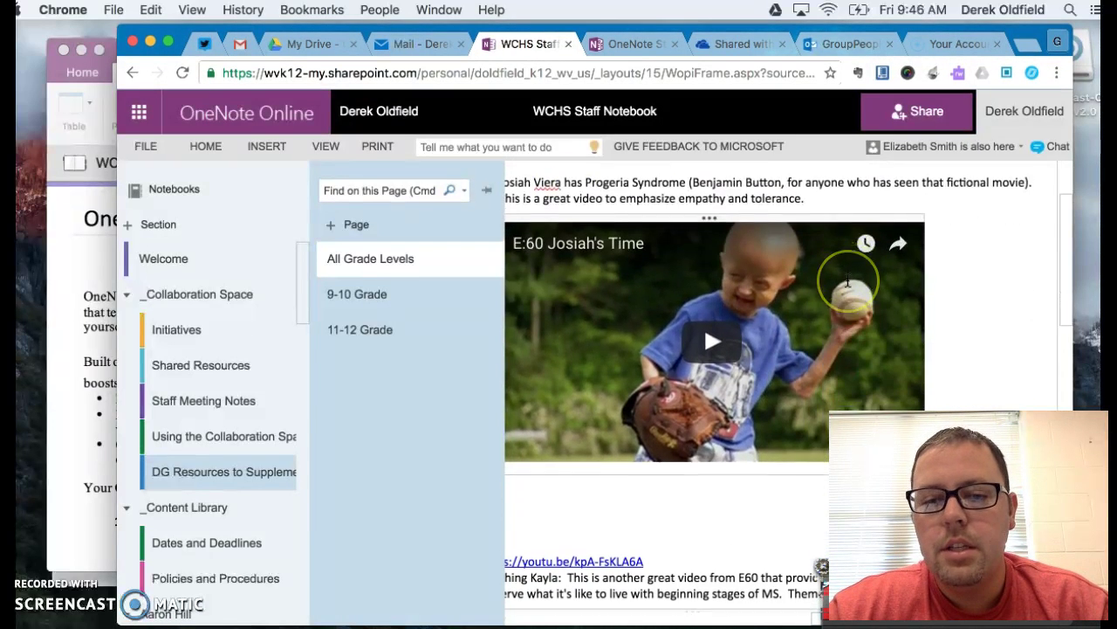
scroll(847, 280, left, 2)
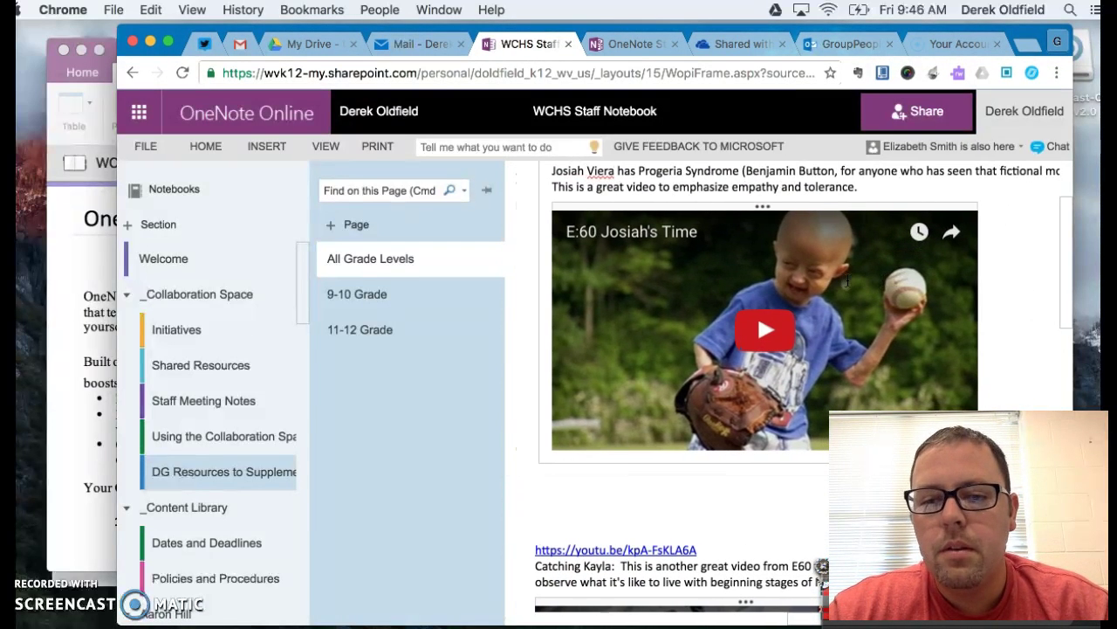
scroll(823, 342, down, 5)
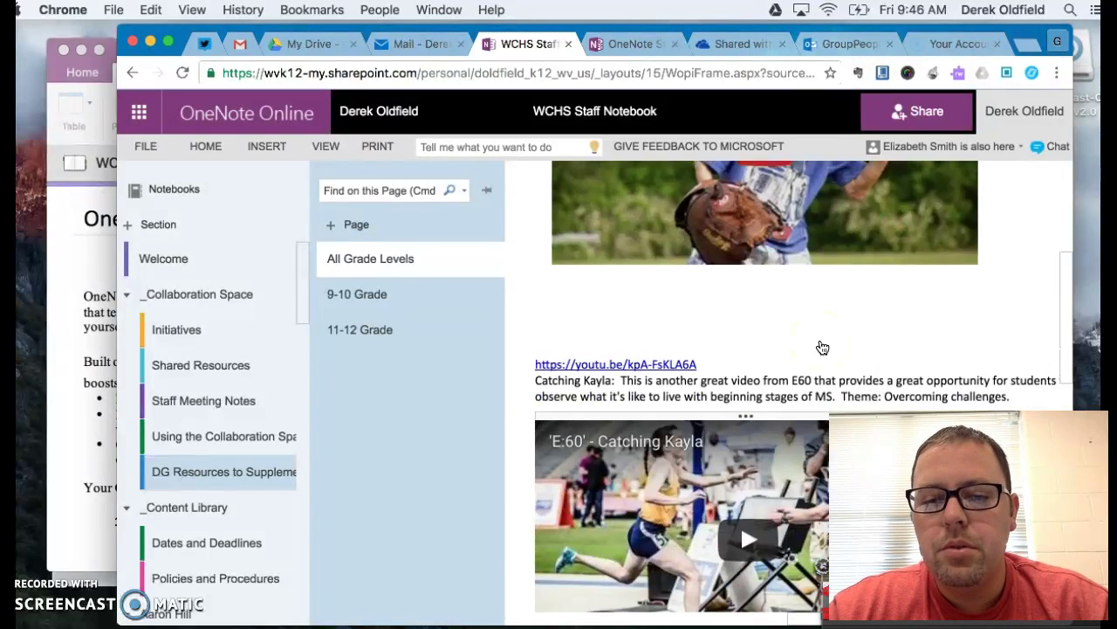
scroll(823, 347, down, 4)
scroll(759, 381, up, 8)
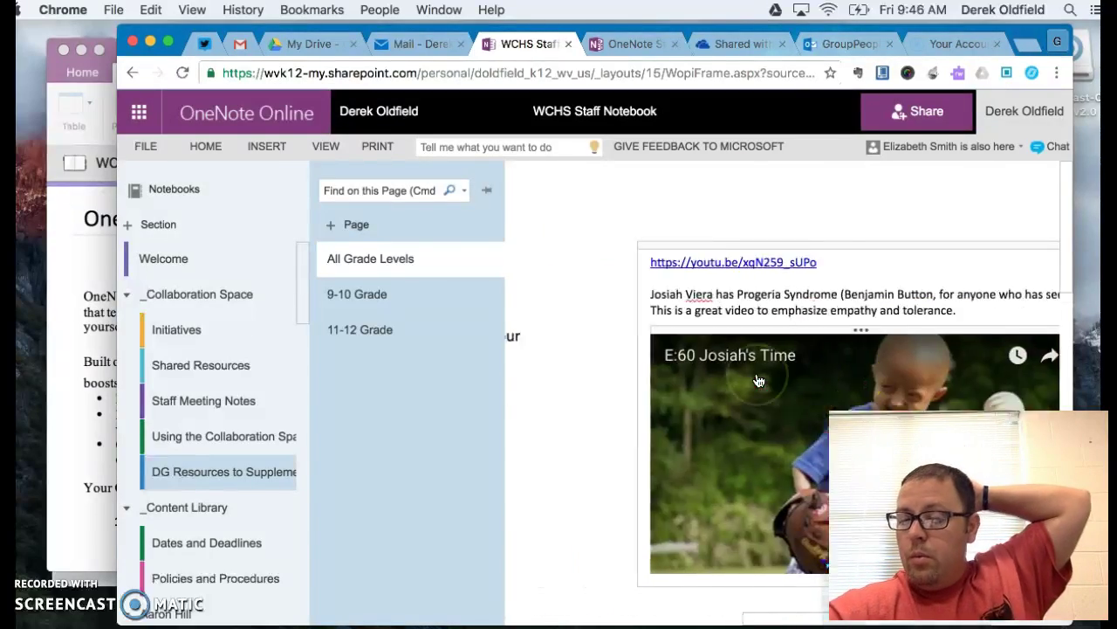
Step: Return to the introduction of the All Grade Levels page and skim down to The Cost of College Revealed lesson
scroll(759, 381, up, 10)
scroll(751, 367, left, 2)
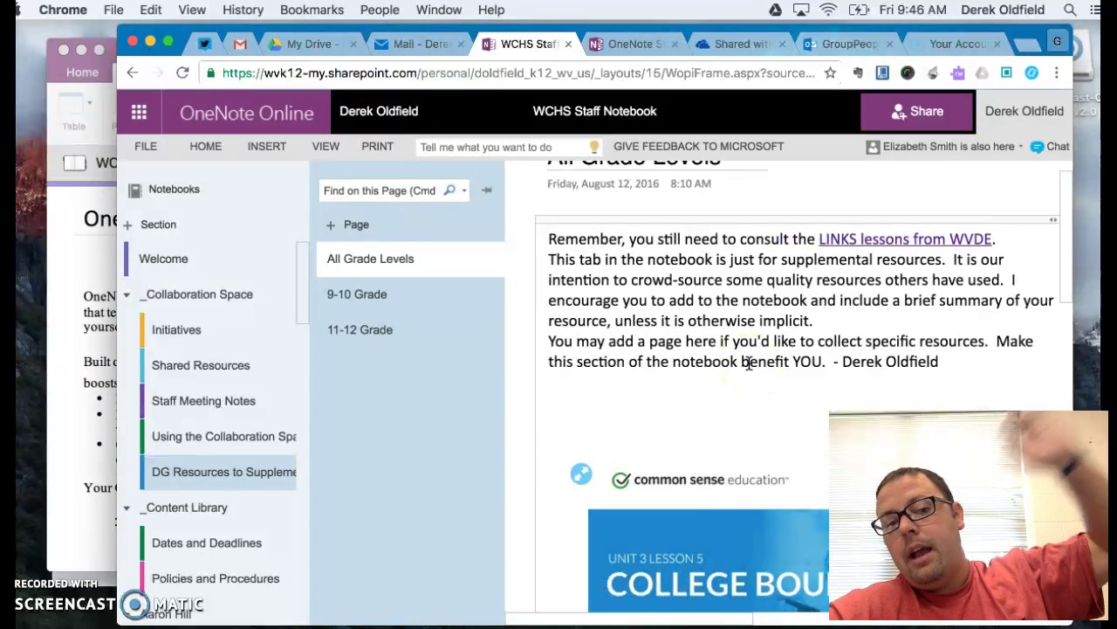
scroll(748, 363, down, 20)
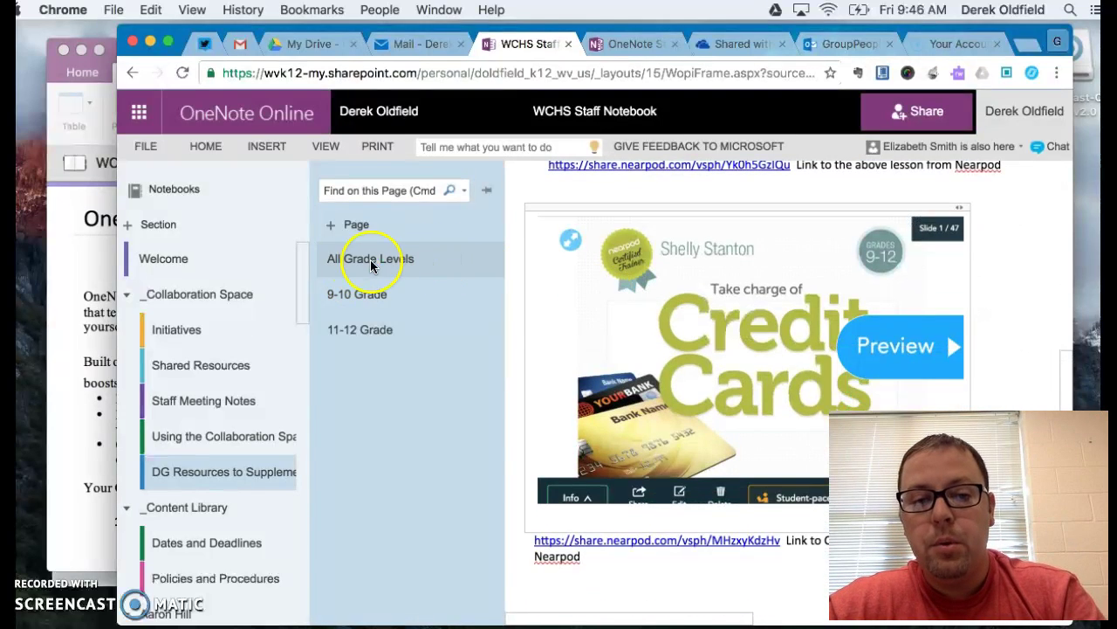
scroll(849, 324, down, 10)
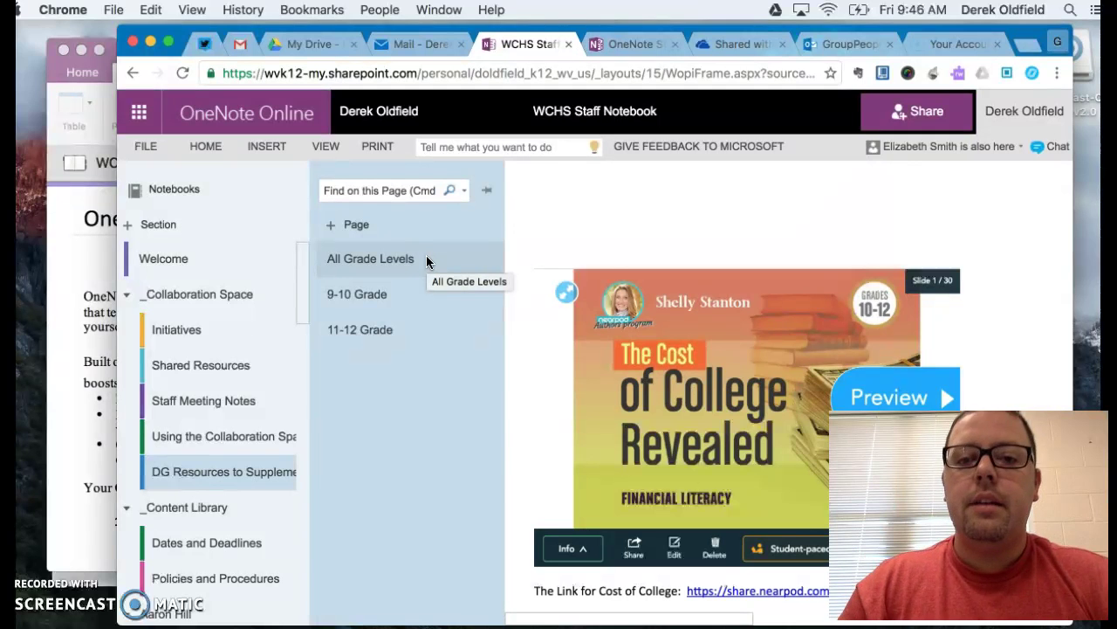
Step: Add a page titled Digital Citizenship to the DG Resources to Supplement LINKS section and place the cursor in its body
click(370, 249)
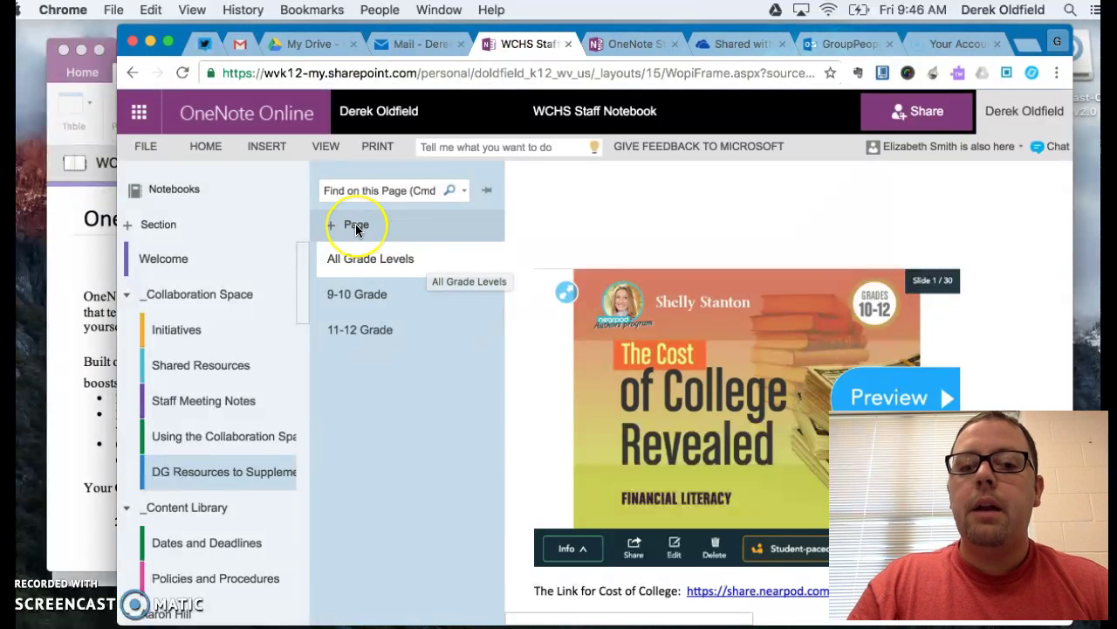
click(357, 227)
click(362, 365)
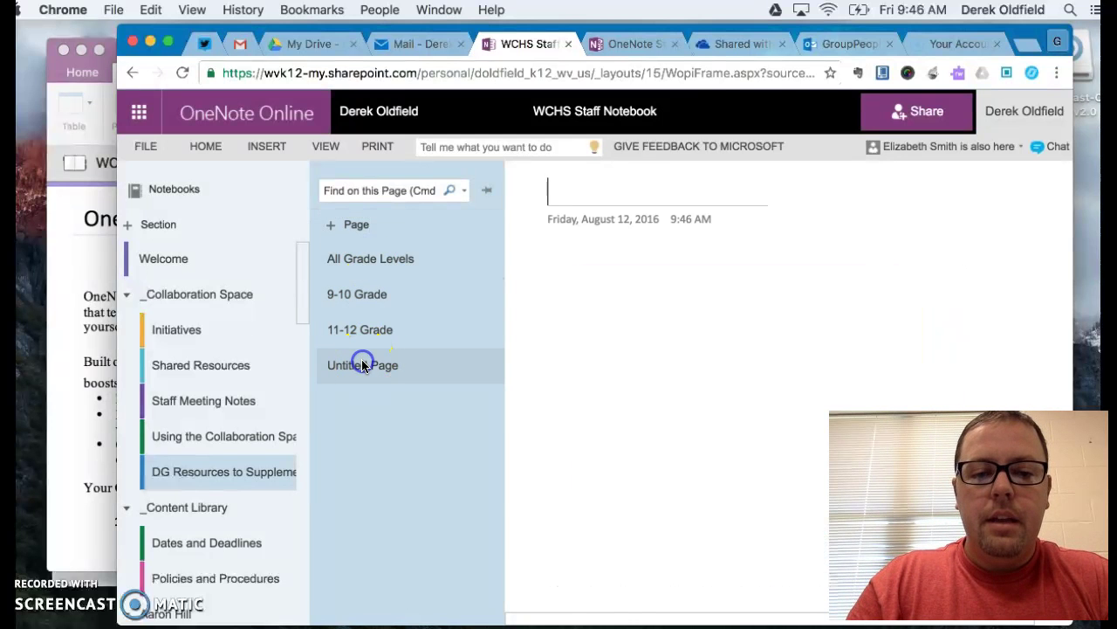
click(562, 192)
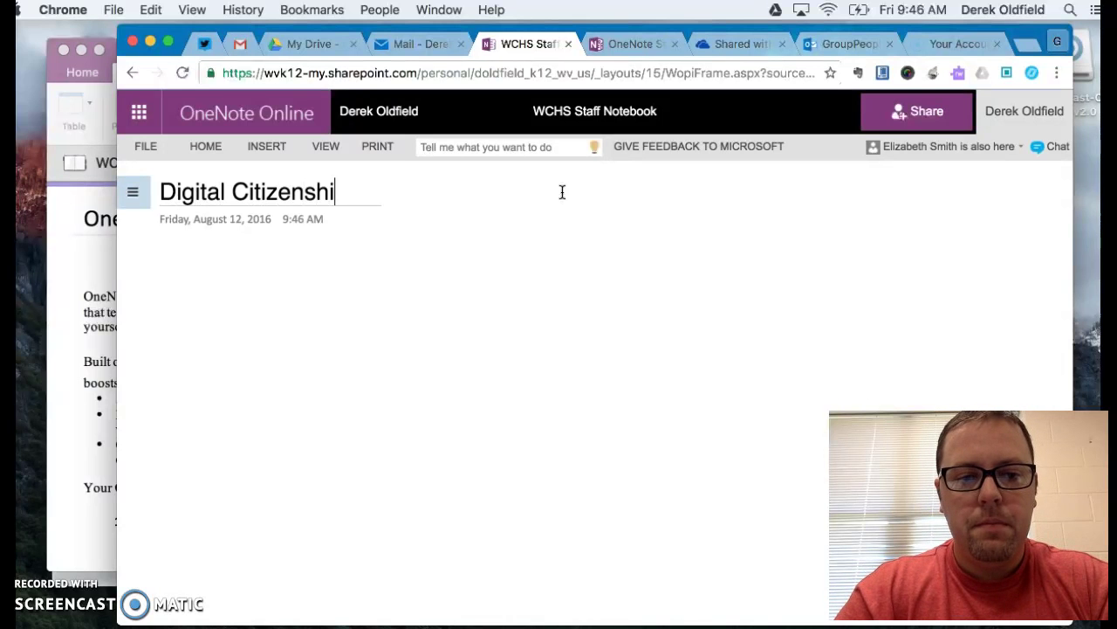
click(158, 285)
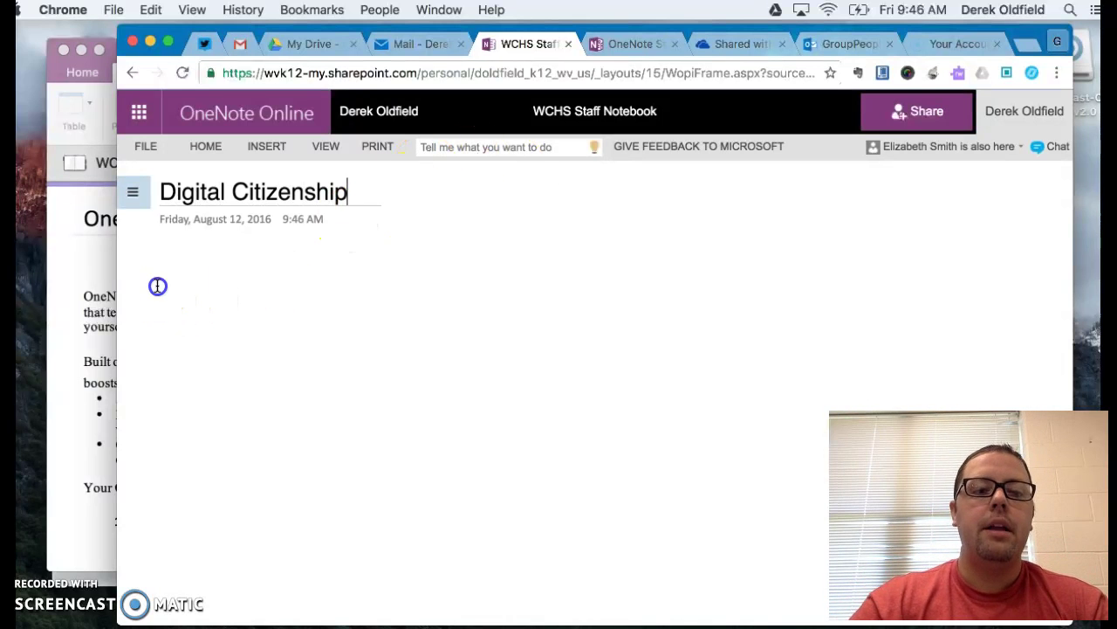
Step: Check the Digital Citizenship entry in the section's page list, and view the notebook's file information and text formatting options
click(135, 197)
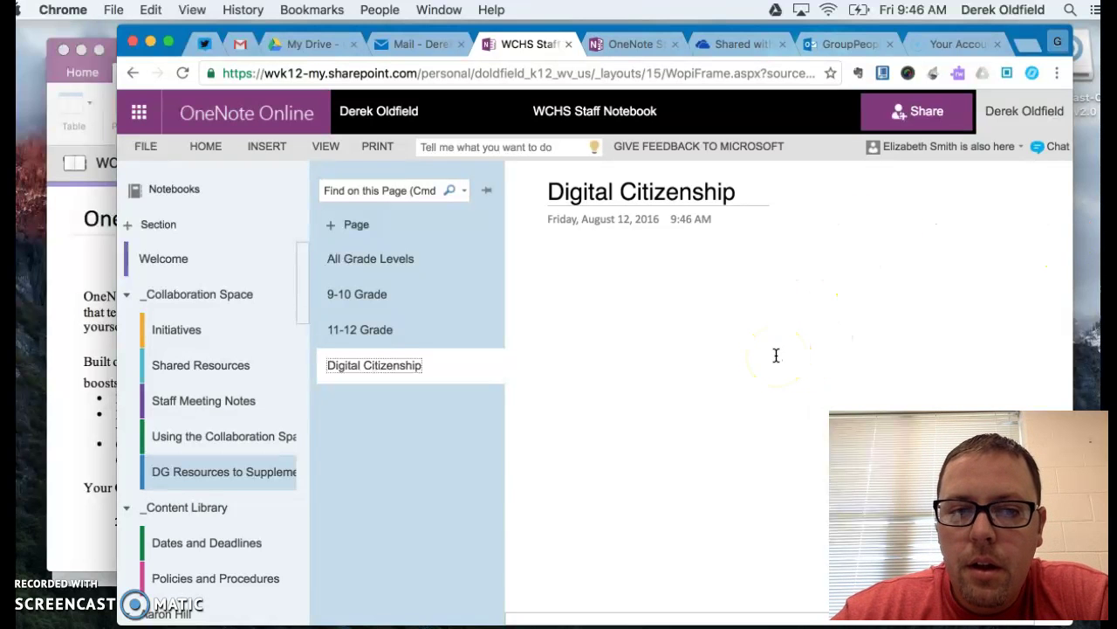
click(616, 309)
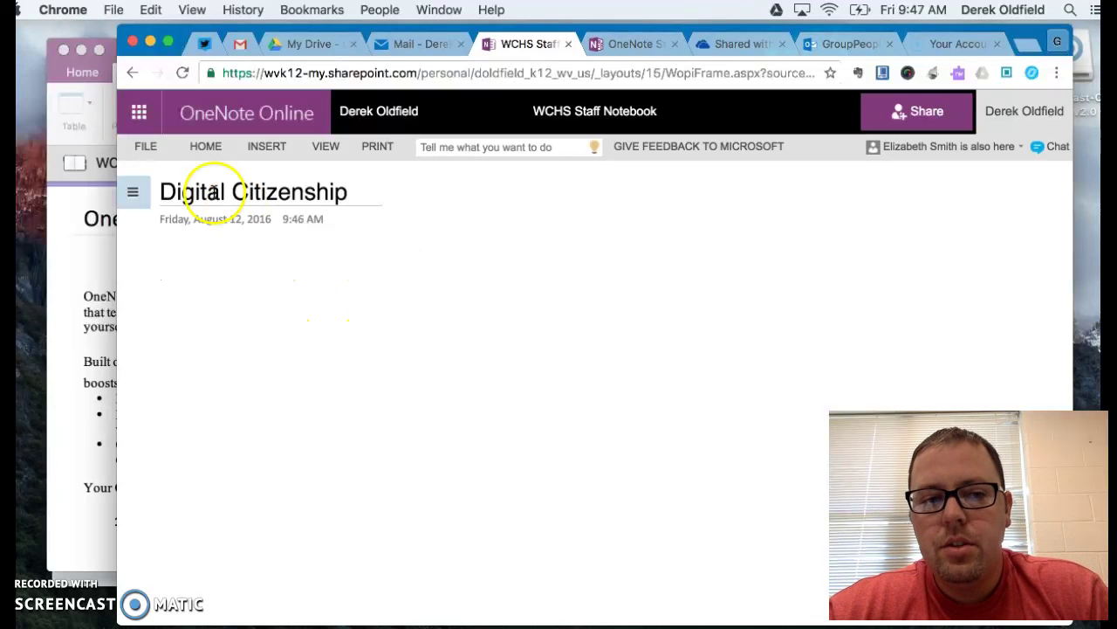
click(145, 146)
click(150, 146)
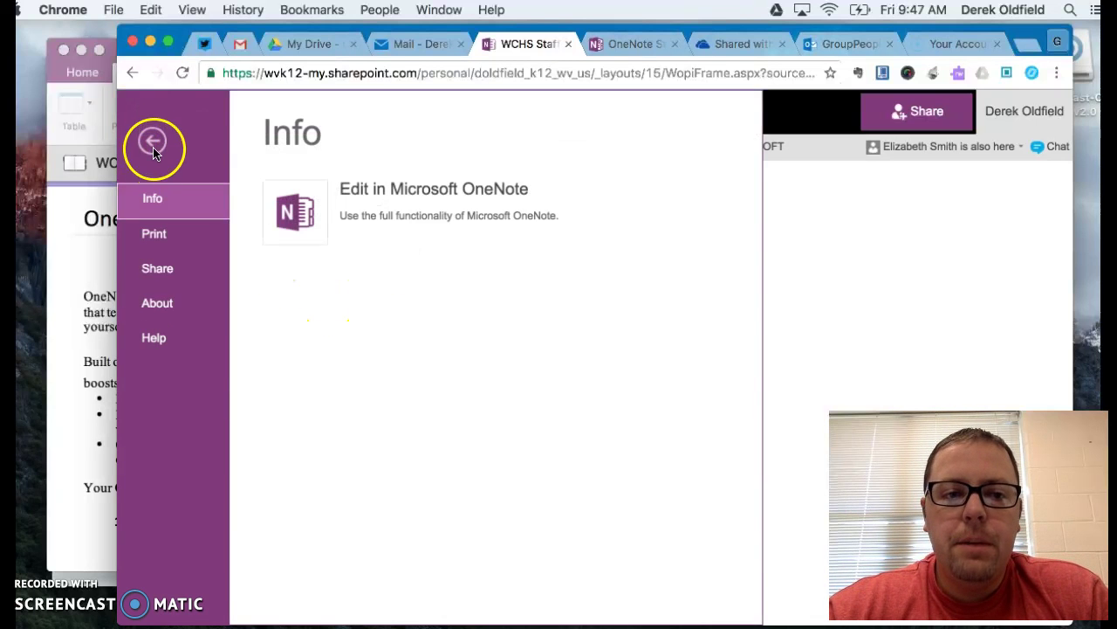
click(205, 146)
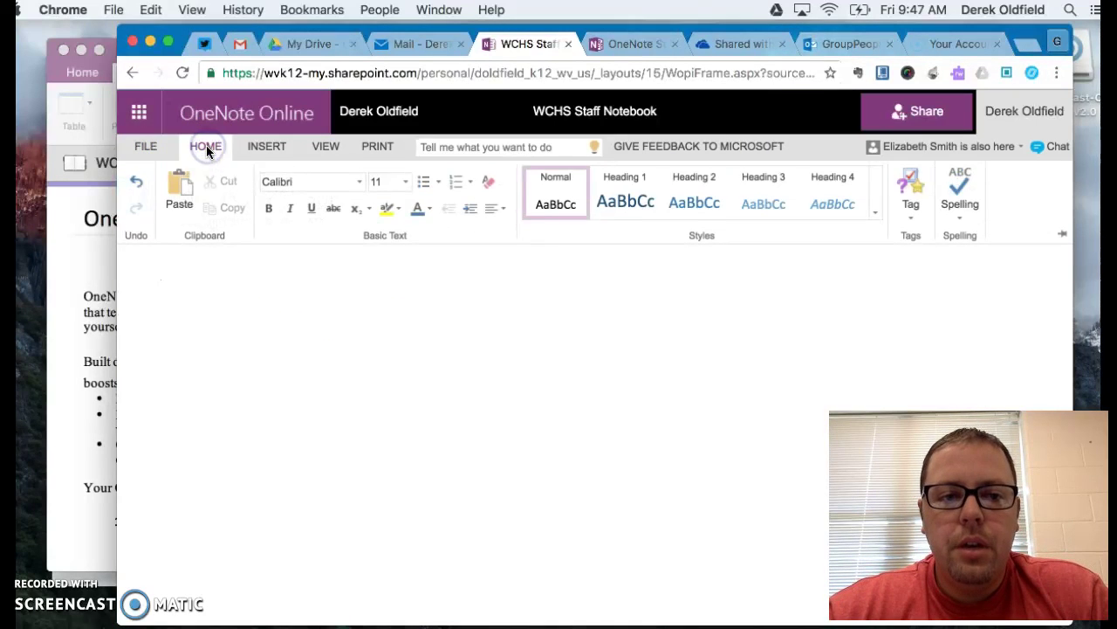
Step: Examine the items that can be inserted on the Digital Citizenship page, including the table size grid, alongside the view and formatting options
click(262, 147)
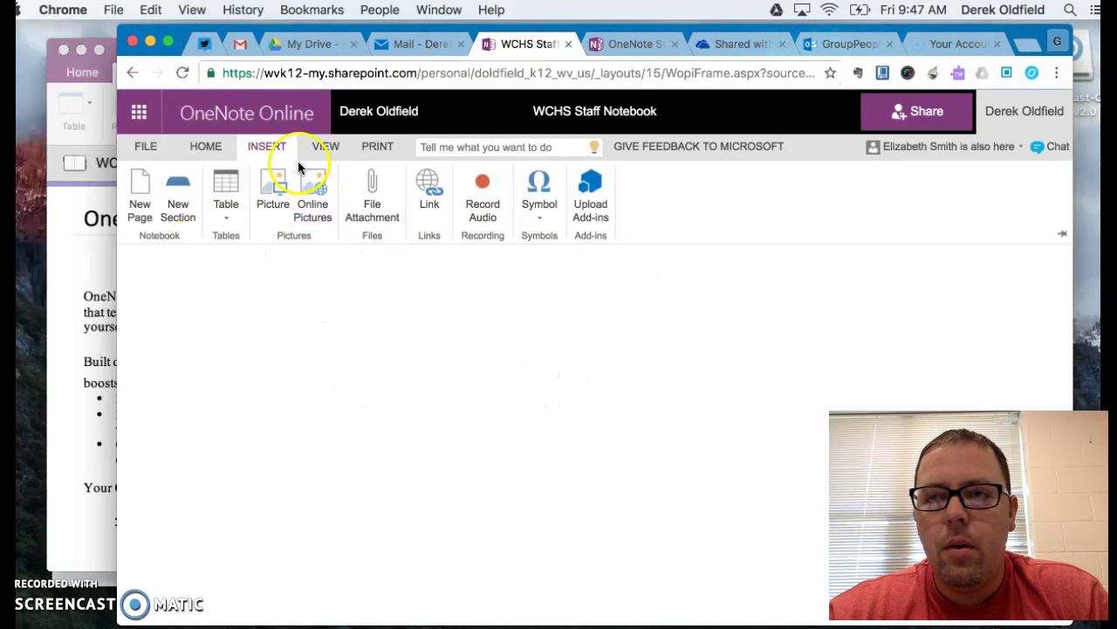
click(228, 219)
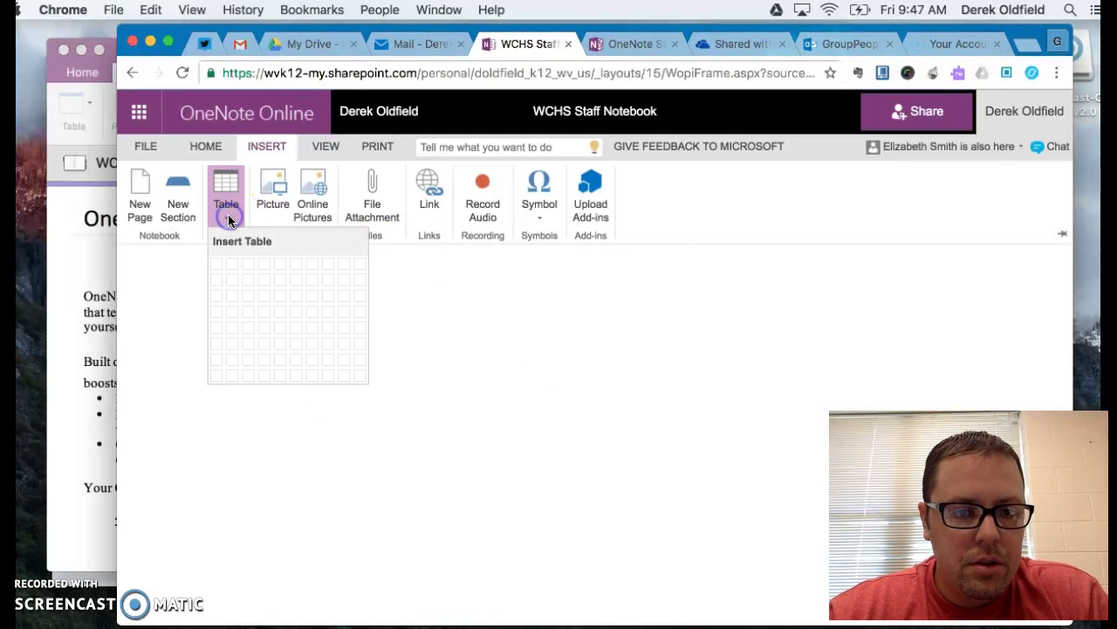
click(162, 305)
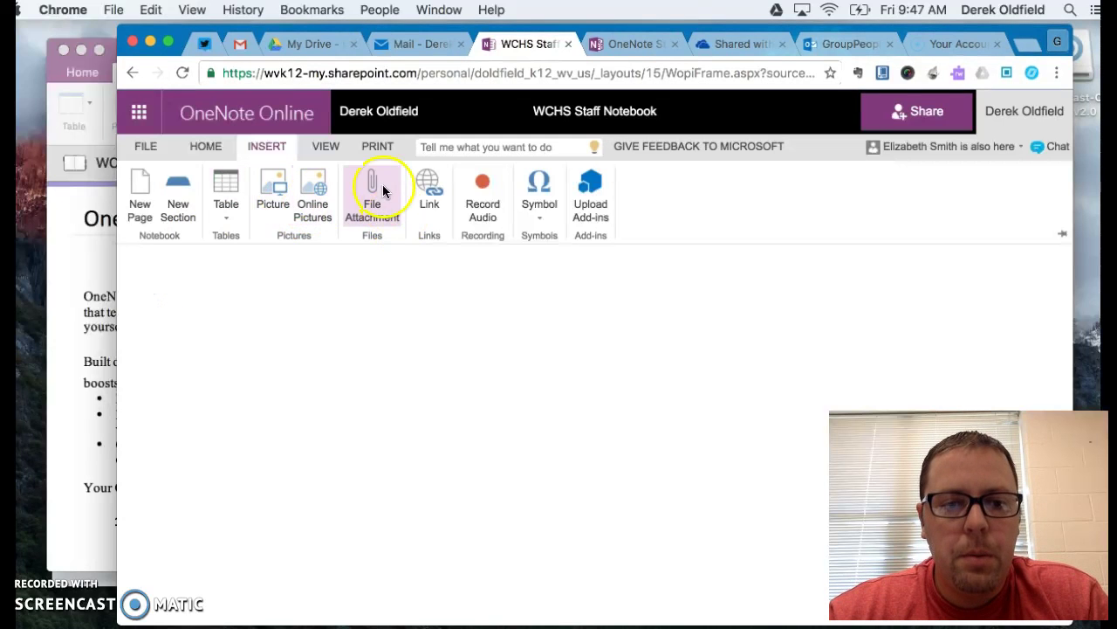
click(323, 146)
click(260, 146)
click(203, 146)
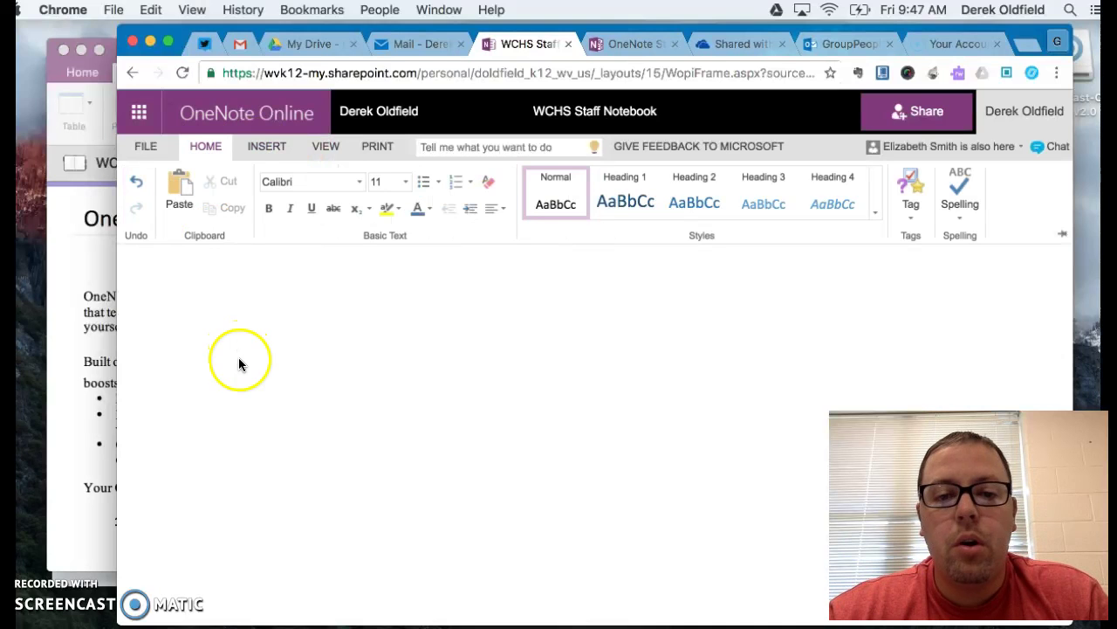
click(273, 149)
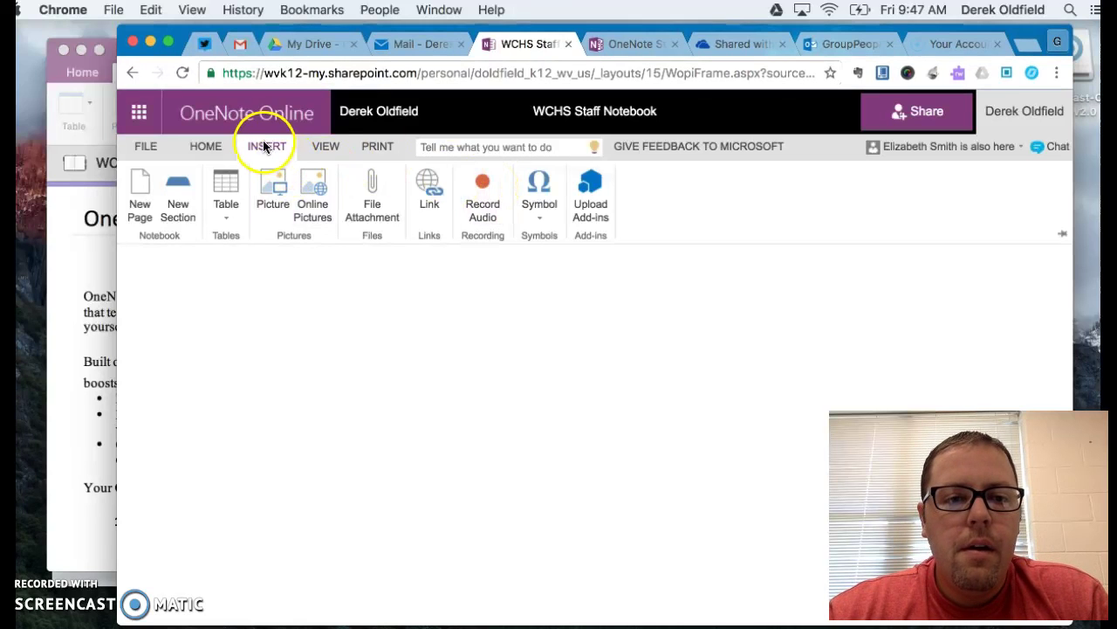
click(212, 142)
click(247, 373)
Step: Delete the Digital Citizenship page from the DG Resources to Supplement LINKS section
click(131, 192)
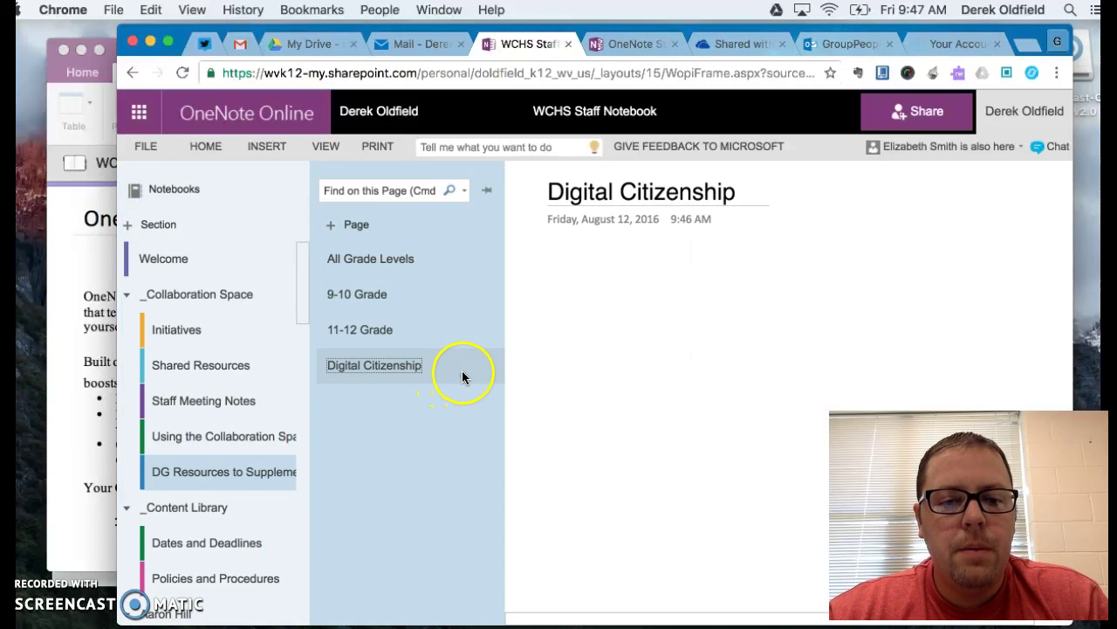
right_click(463, 376)
click(479, 425)
click(637, 420)
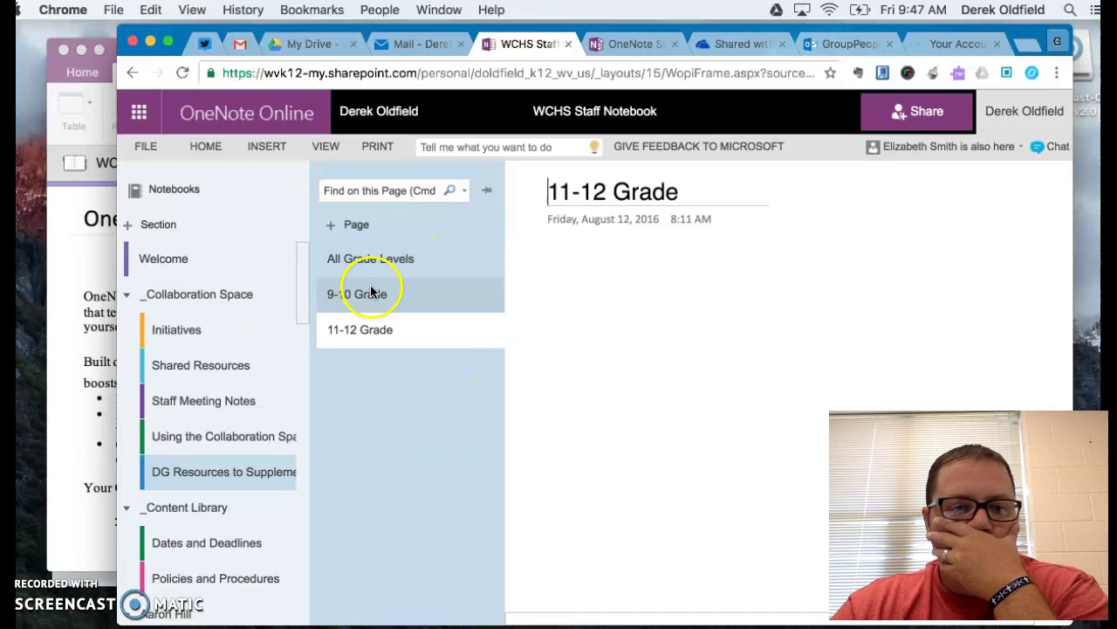
Step: Glance at the OneNote desktop window, return to Chrome, and review the notebook's sections from _Collaboration Space down to the individual staff groups
click(57, 248)
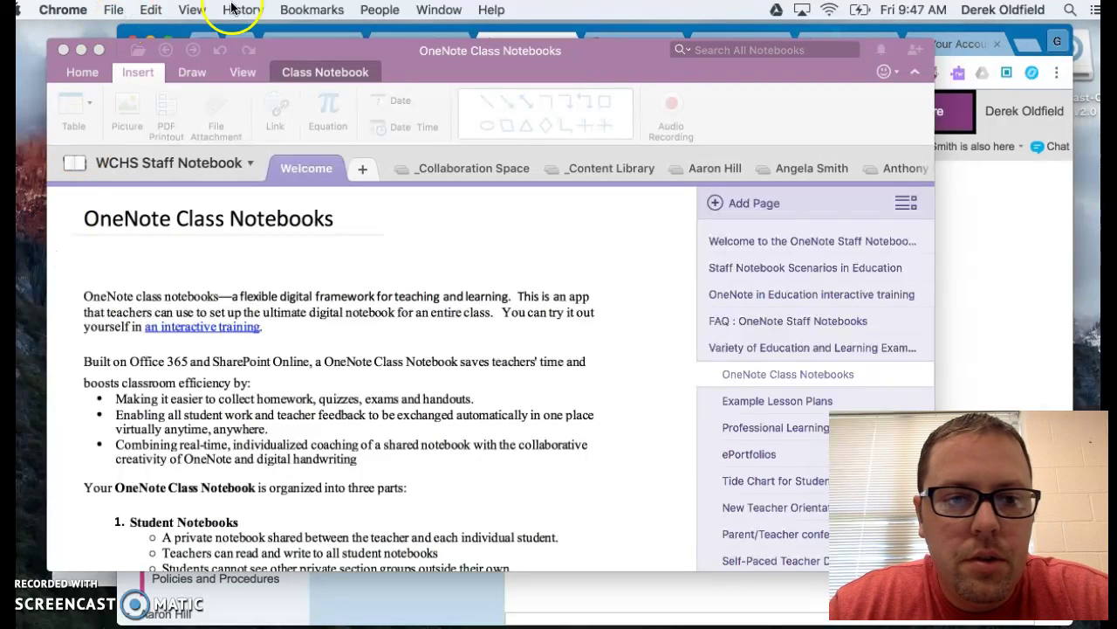
click(504, 33)
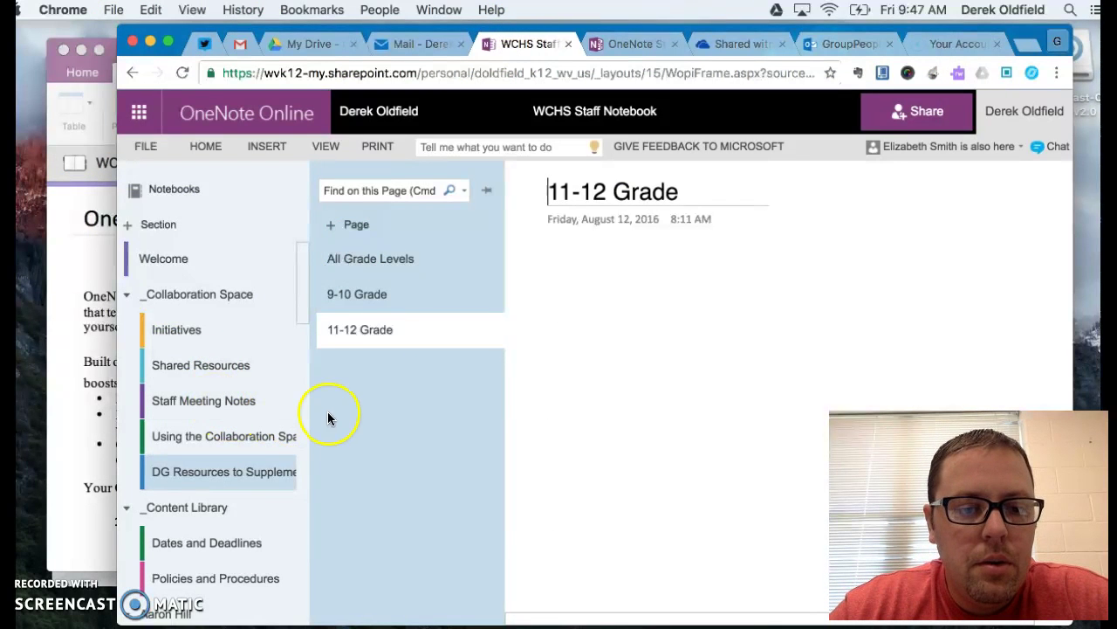
scroll(241, 511, down, 5)
scroll(242, 511, down, 4)
scroll(242, 512, up, 4)
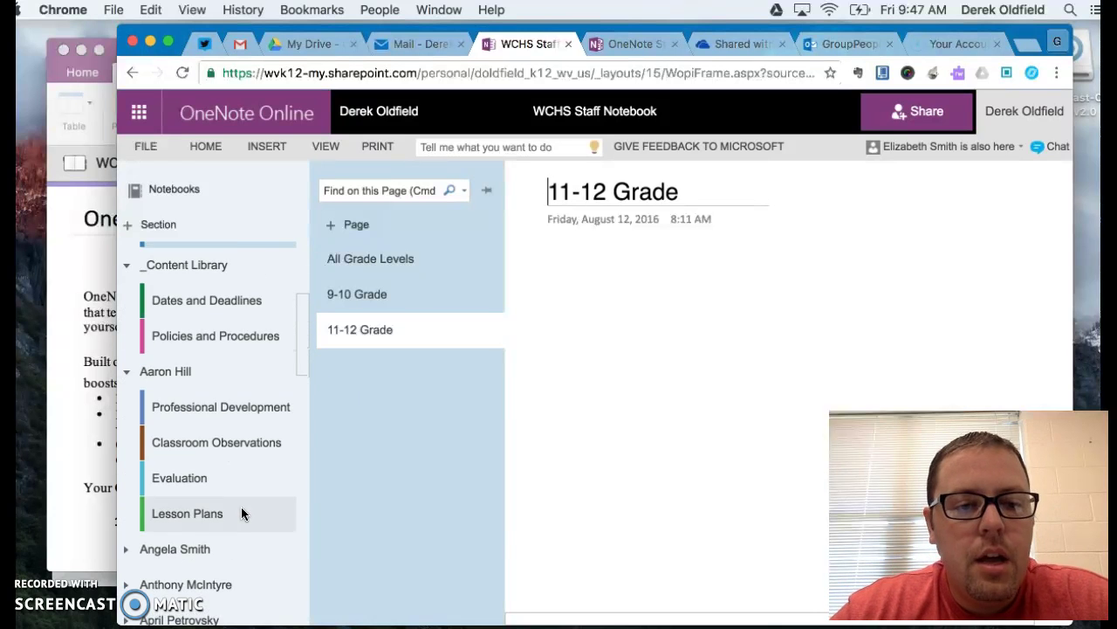
scroll(234, 314, up, 3)
scroll(230, 333, up, 2)
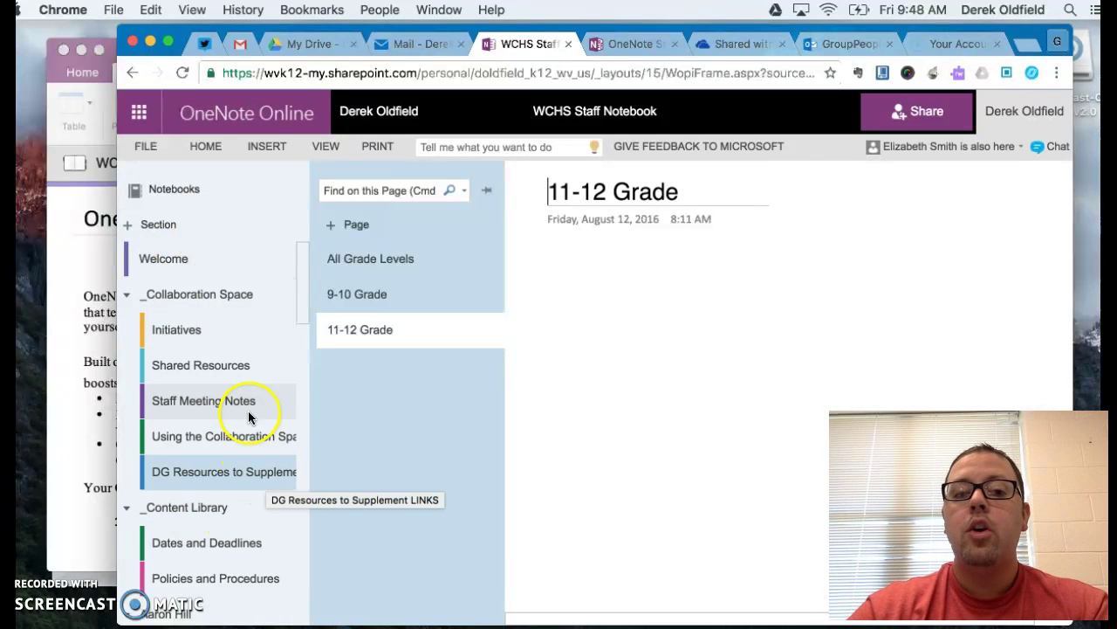
scroll(250, 419, down, 5)
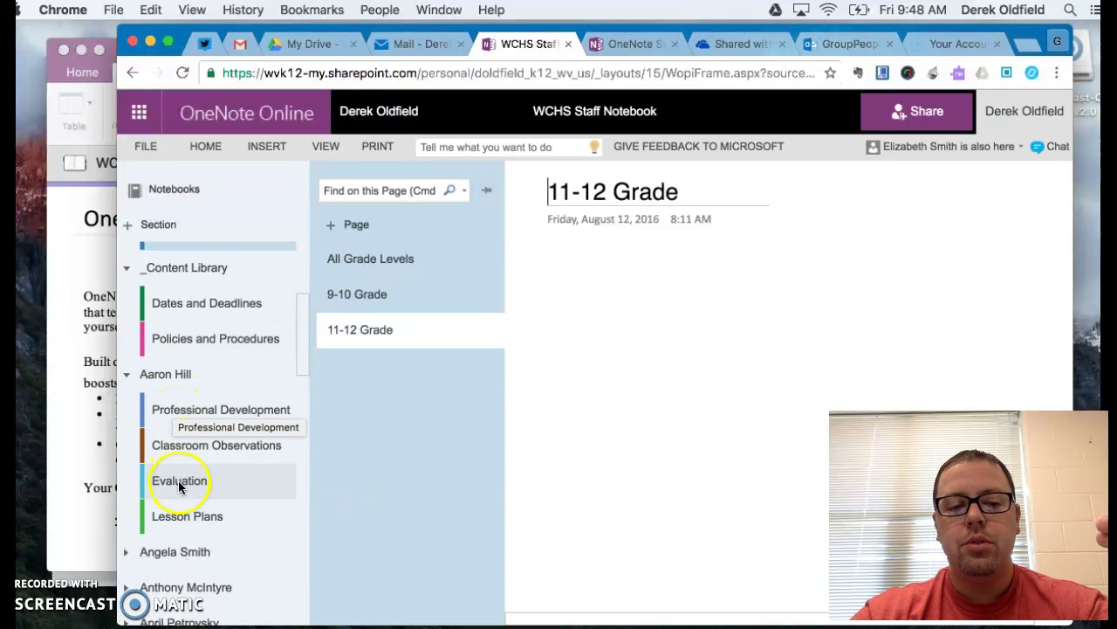
Step: View the Classroom Observations, Evaluation and Lesson Plans sections in the first staff member's group
click(194, 419)
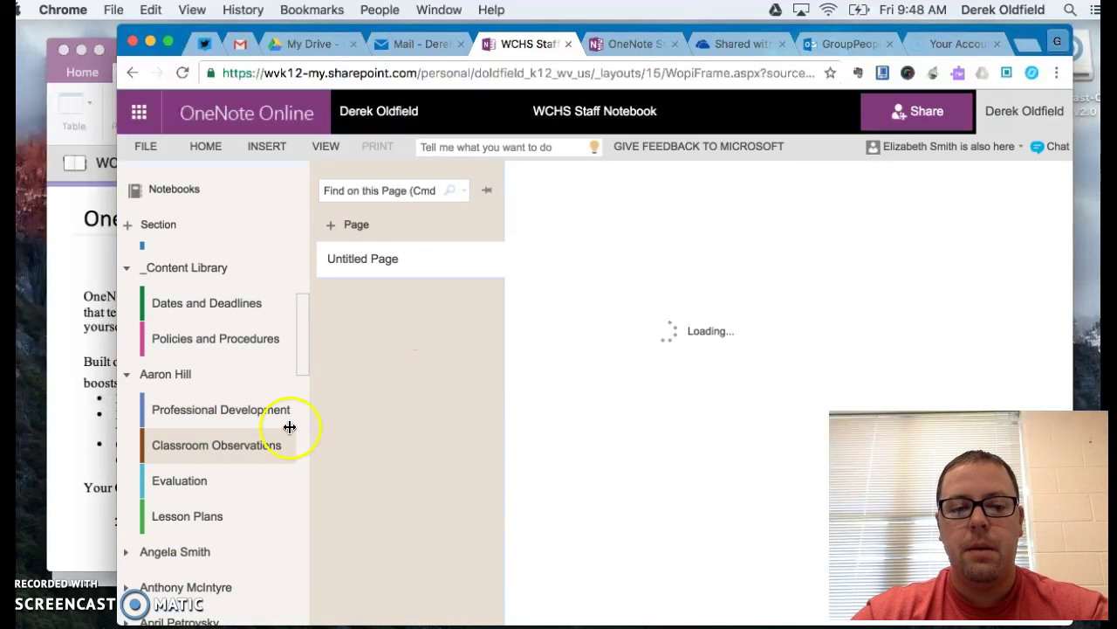
click(211, 477)
click(218, 516)
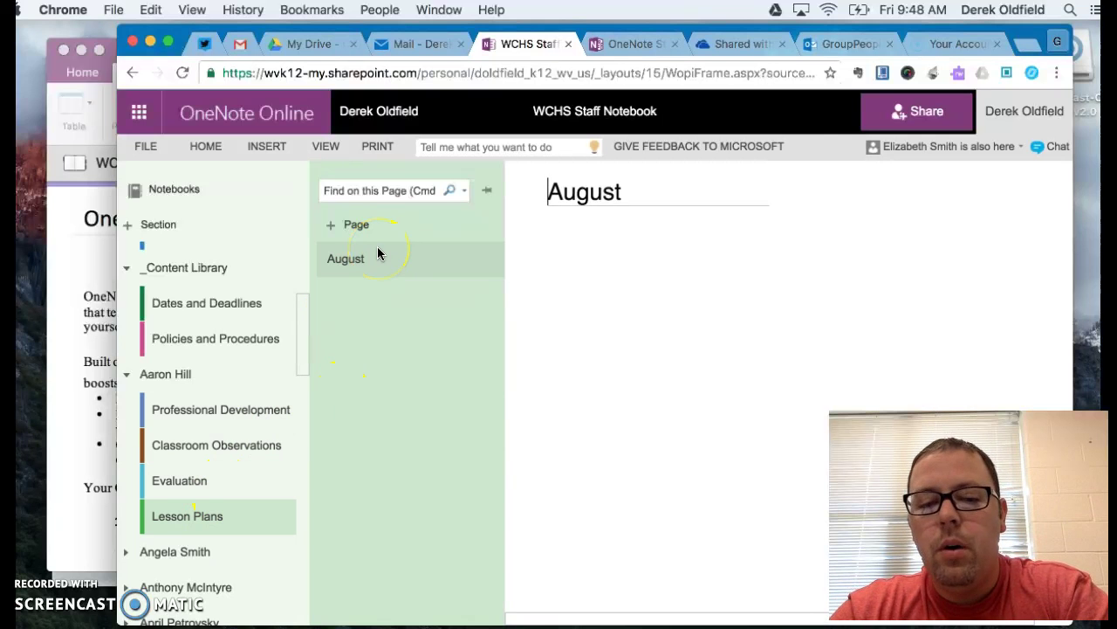
Step: Add a page titled September to the first staff member's Lesson Plans section
click(350, 229)
click(355, 227)
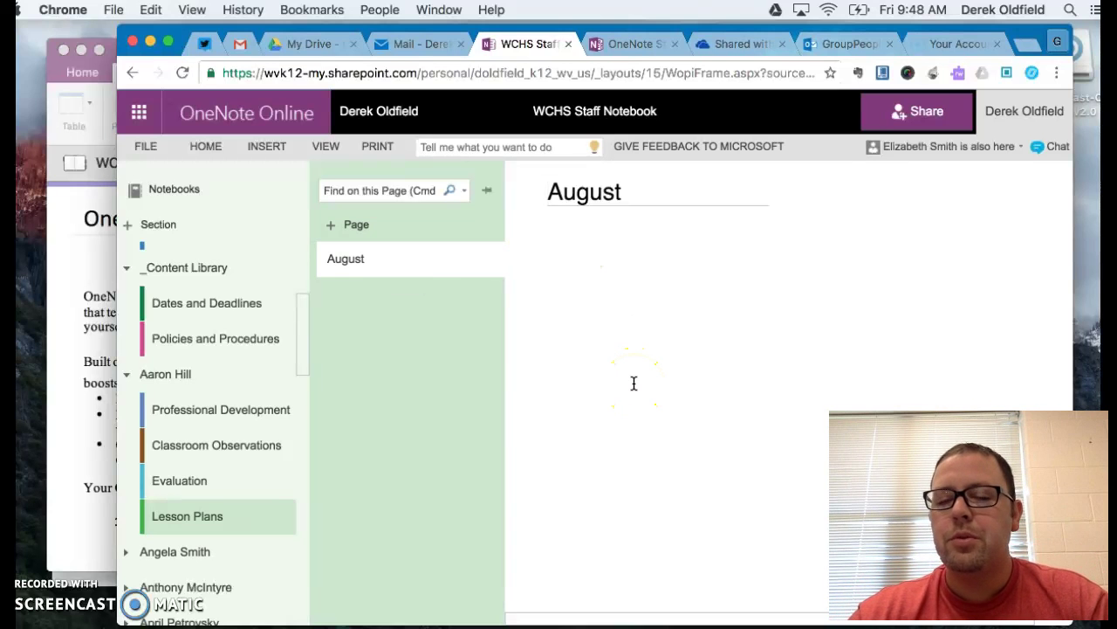
click(352, 226)
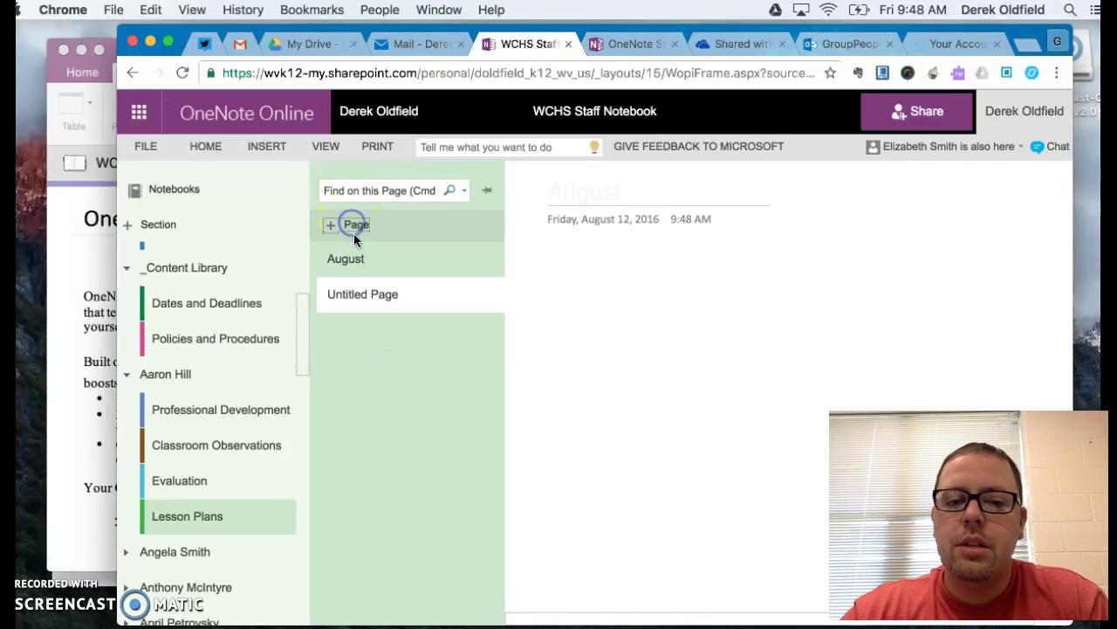
text(September)
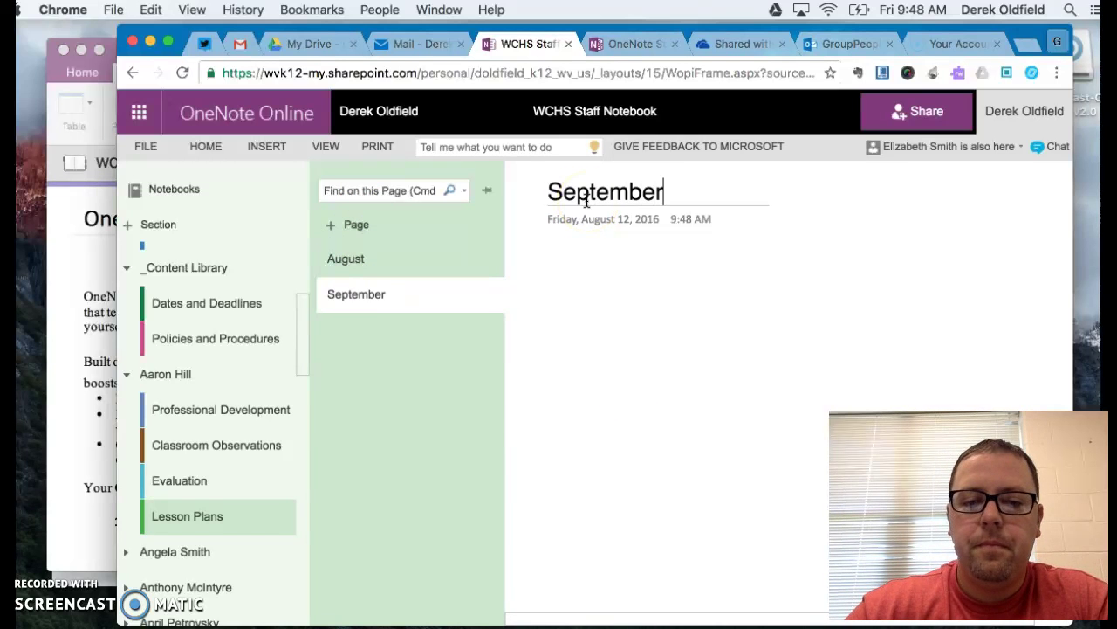
click(426, 358)
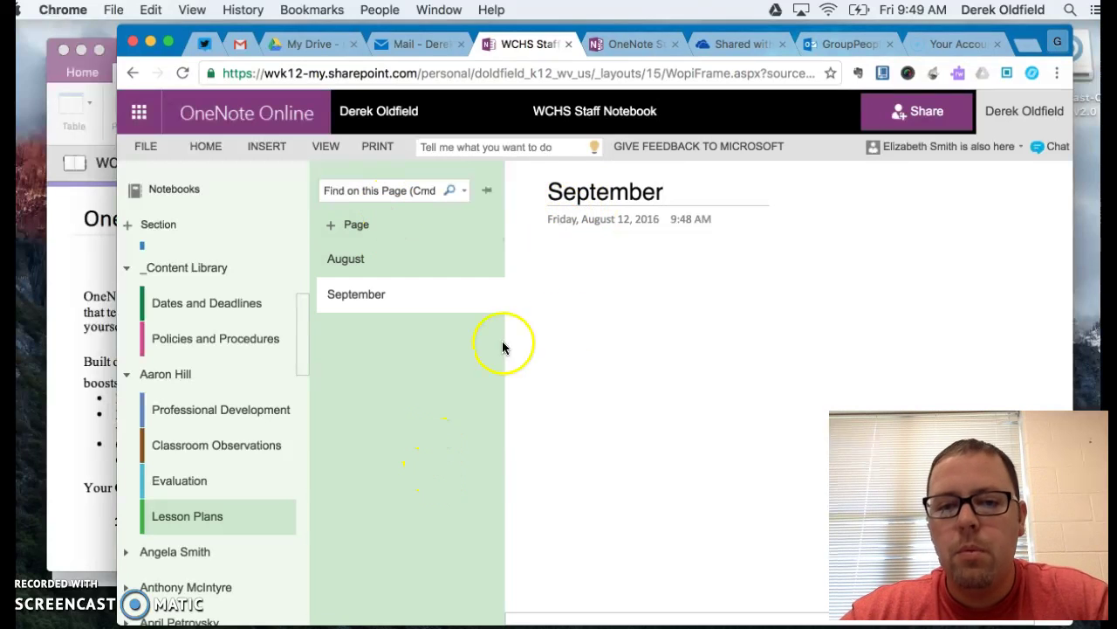
Step: View the August lesson plan page and return to the September page
click(397, 258)
click(390, 262)
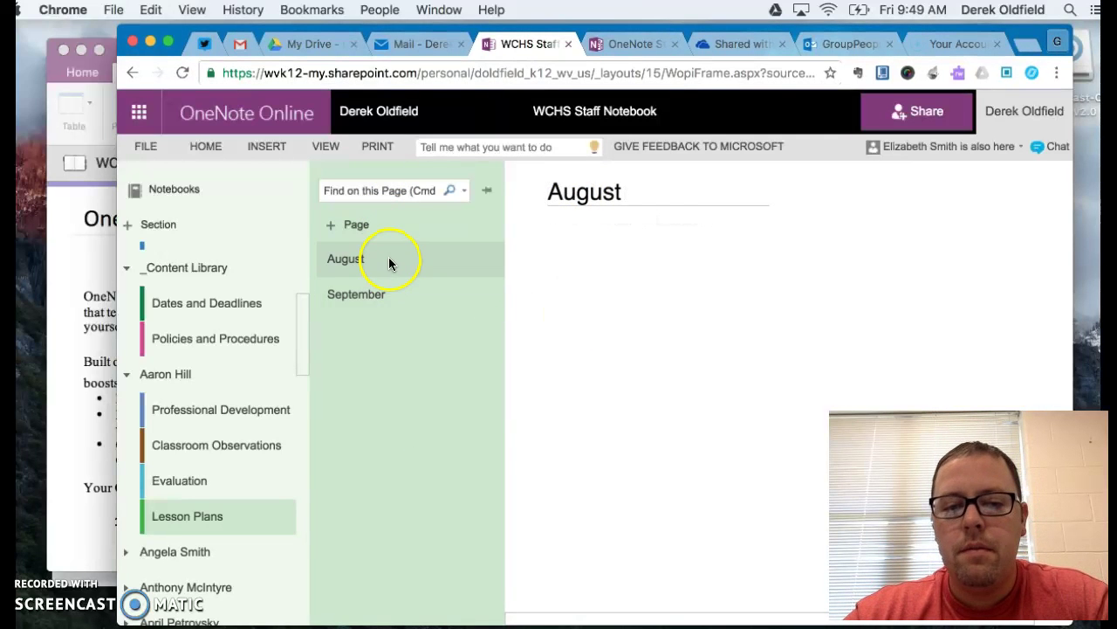
click(377, 293)
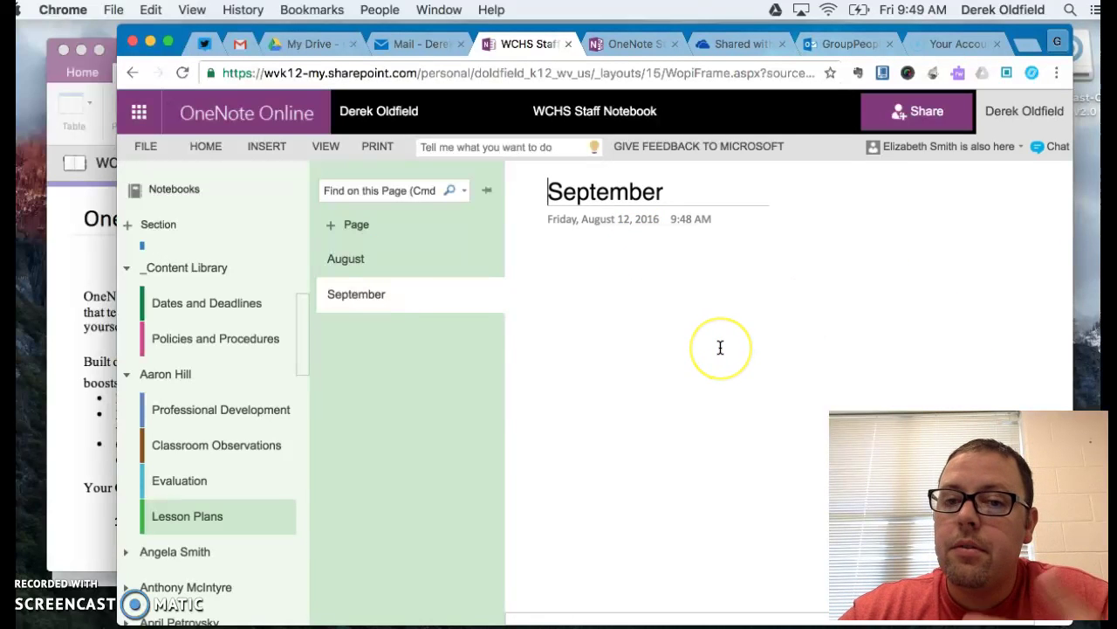
Step: Look over the file information and text formatting options available for the September page
click(626, 305)
click(147, 146)
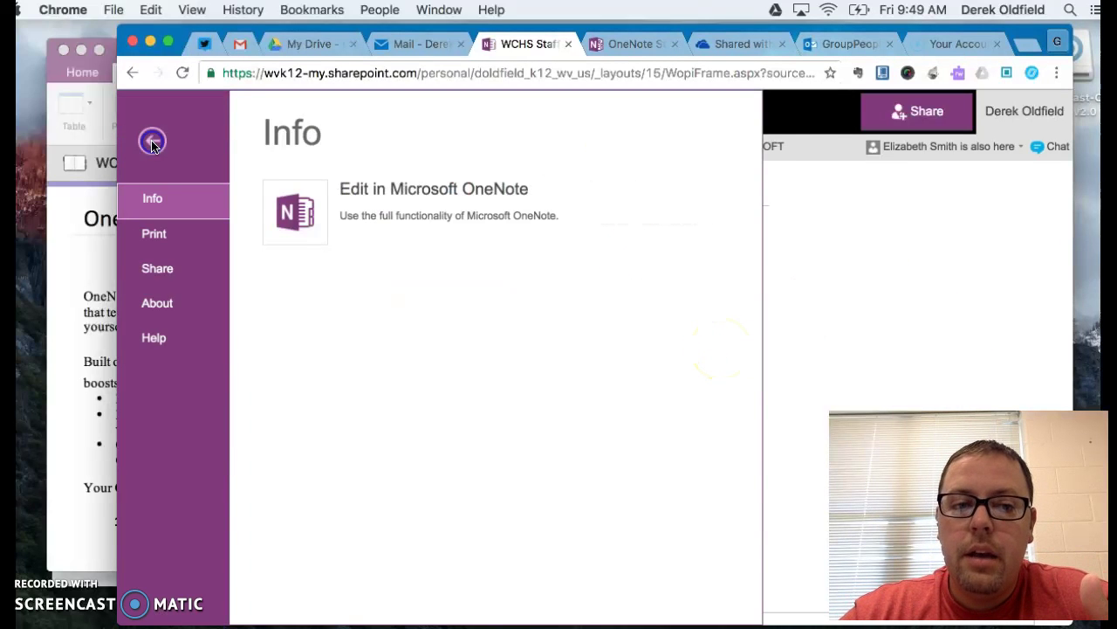
click(152, 141)
click(204, 146)
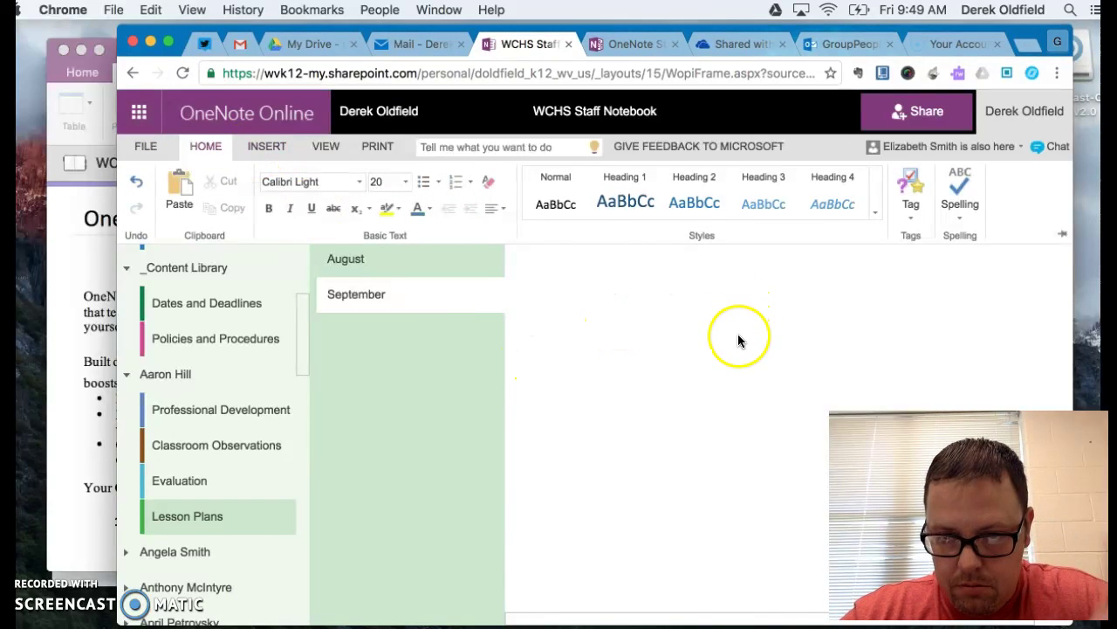
click(205, 146)
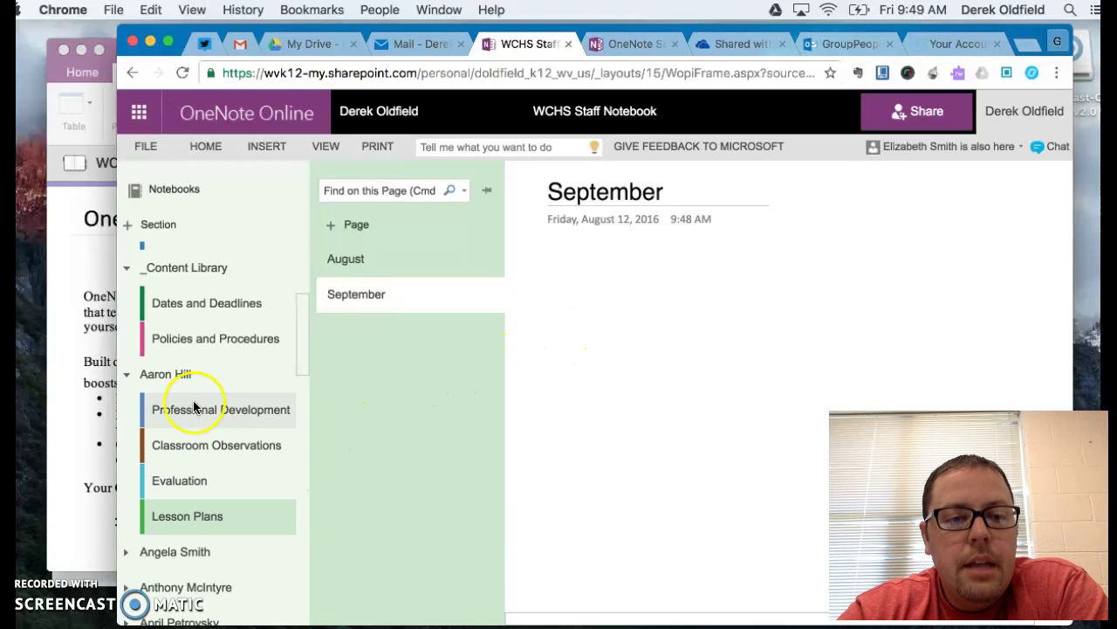
Step: Skim the list of staff members' section groups and open Classroom Observations in the first staff member's group
scroll(223, 477, down, 3)
scroll(223, 477, down, 5)
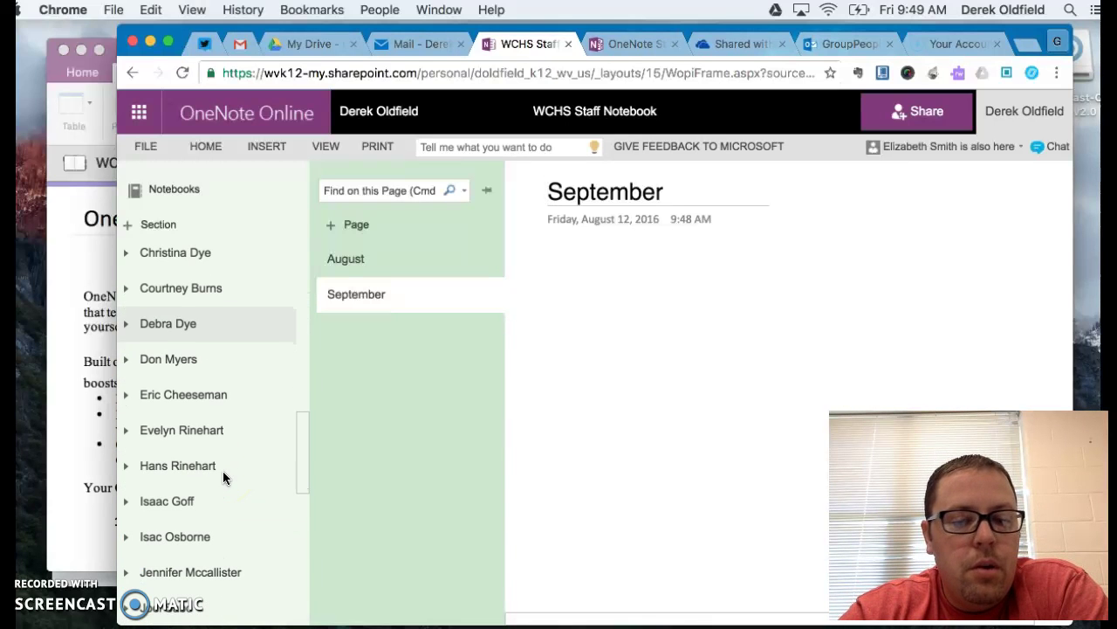
scroll(212, 401, up, 4)
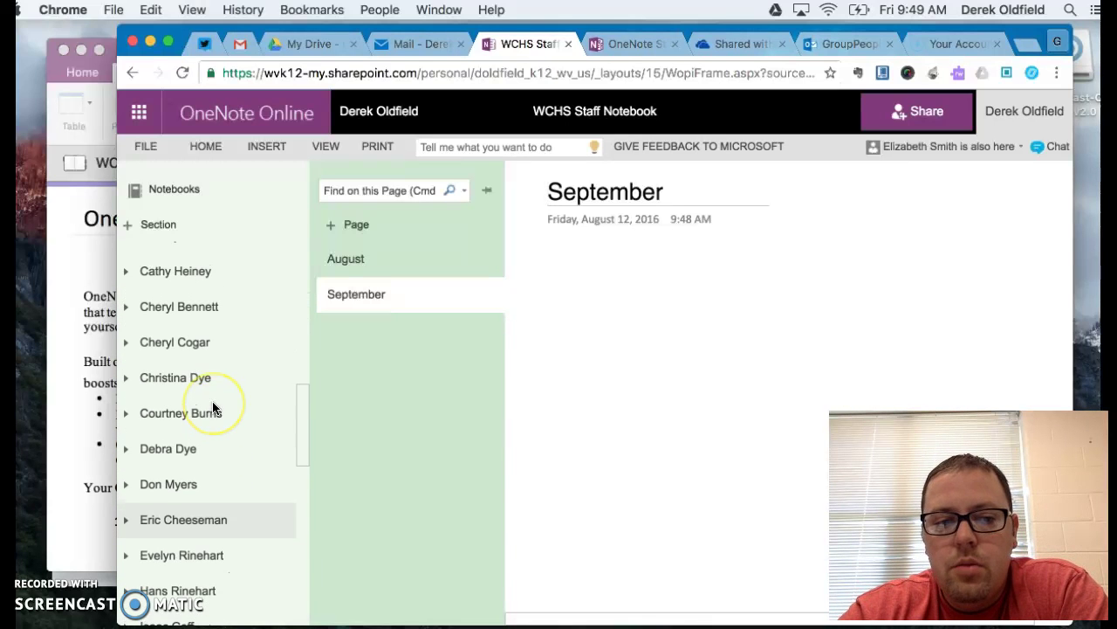
scroll(213, 337, up, 3)
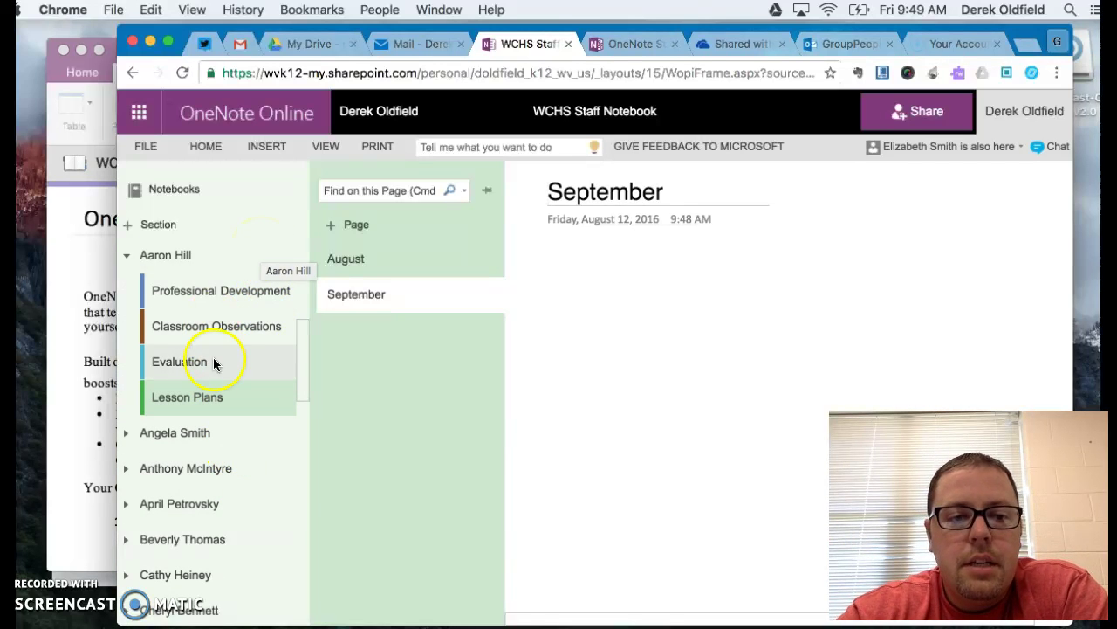
click(232, 332)
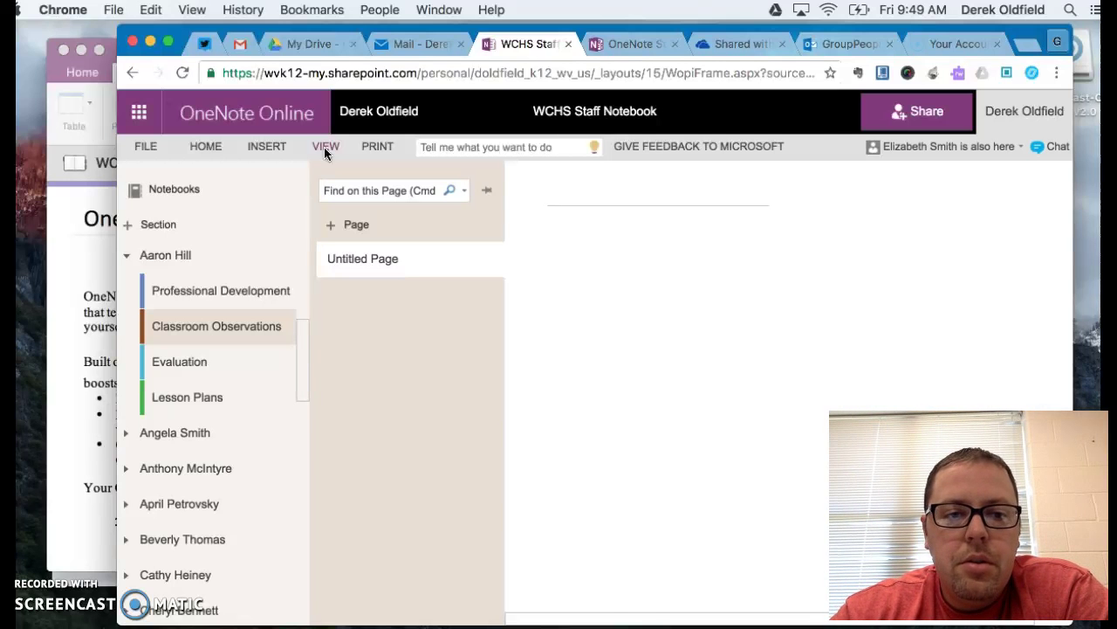
Step: Examine the formatting, view and insert options available for the untitled page in Classroom Observations
click(267, 146)
click(226, 147)
click(262, 148)
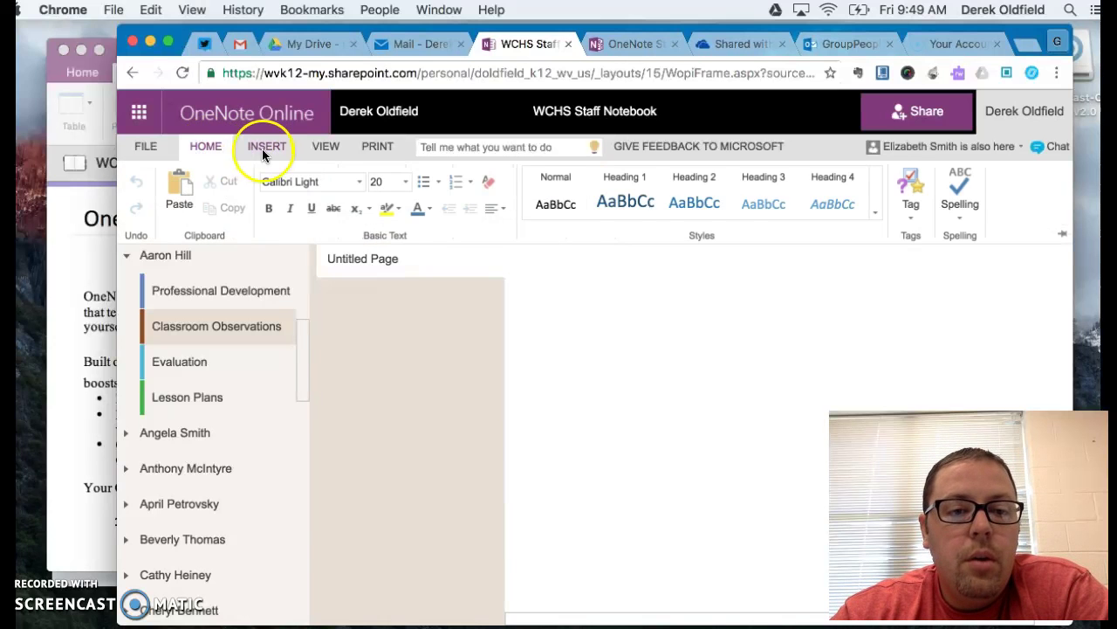
click(211, 150)
click(271, 320)
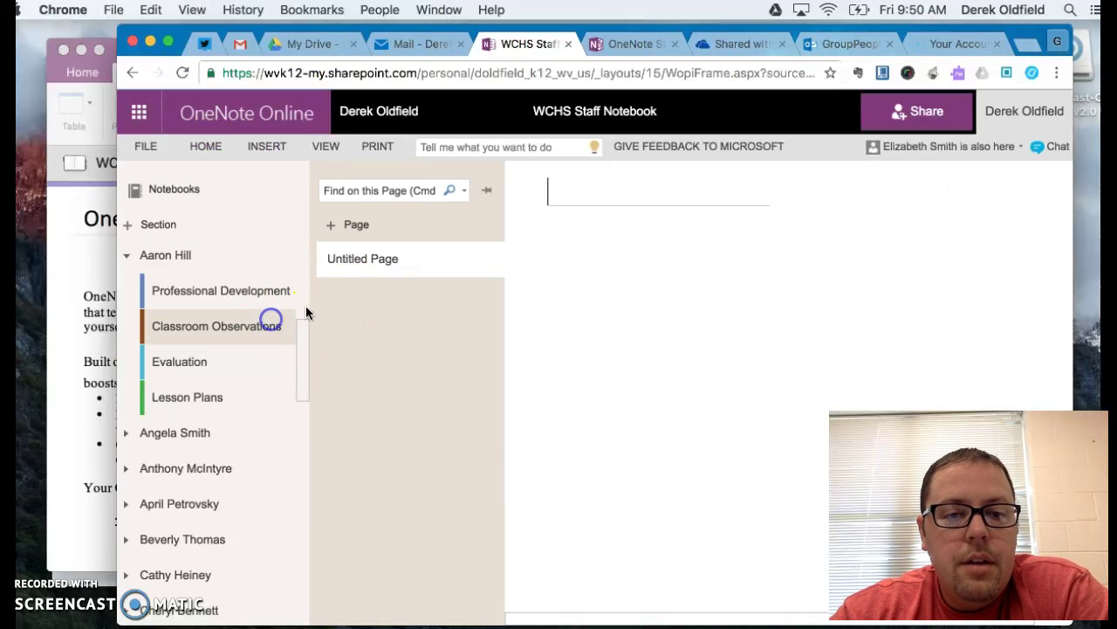
click(556, 262)
click(322, 148)
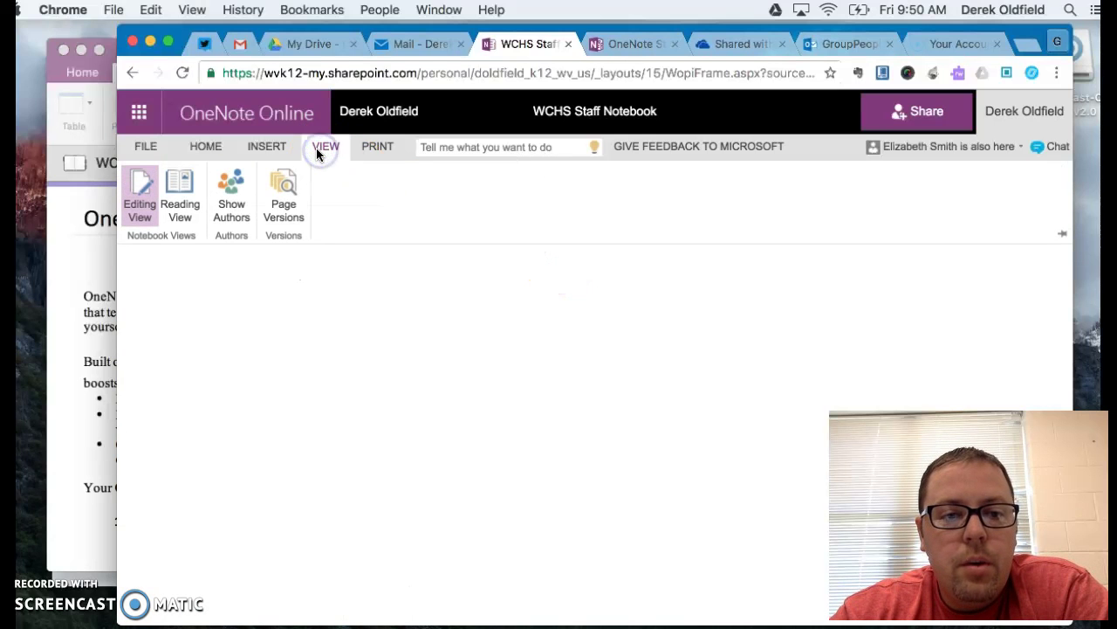
click(269, 147)
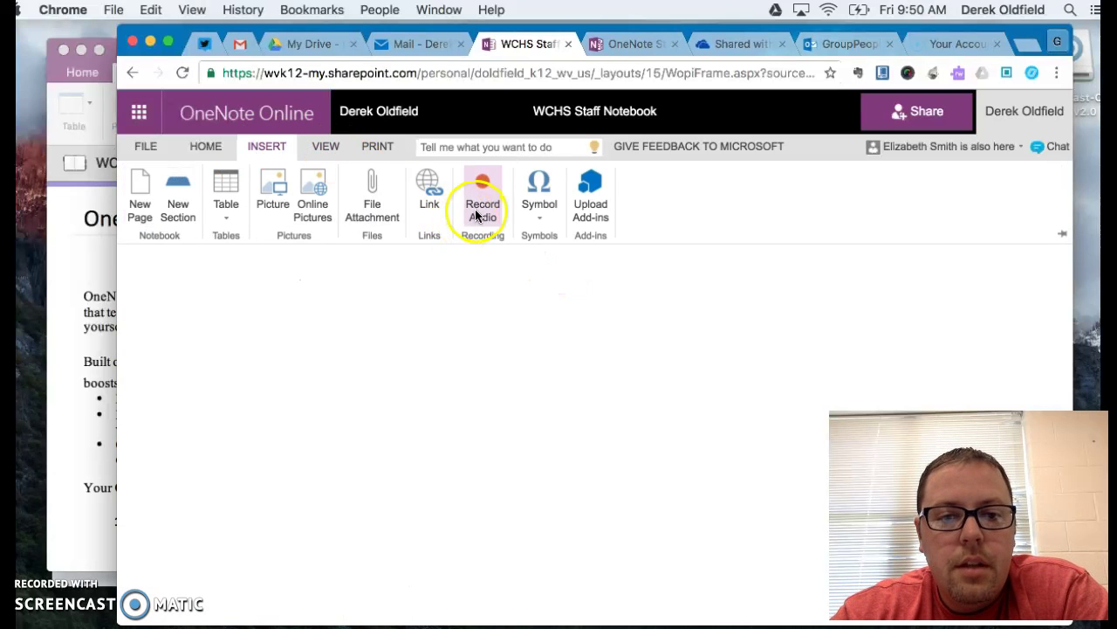
Step: Title the untitled Classroom Observations page "August 30" and place the cursor in the page body
click(362, 329)
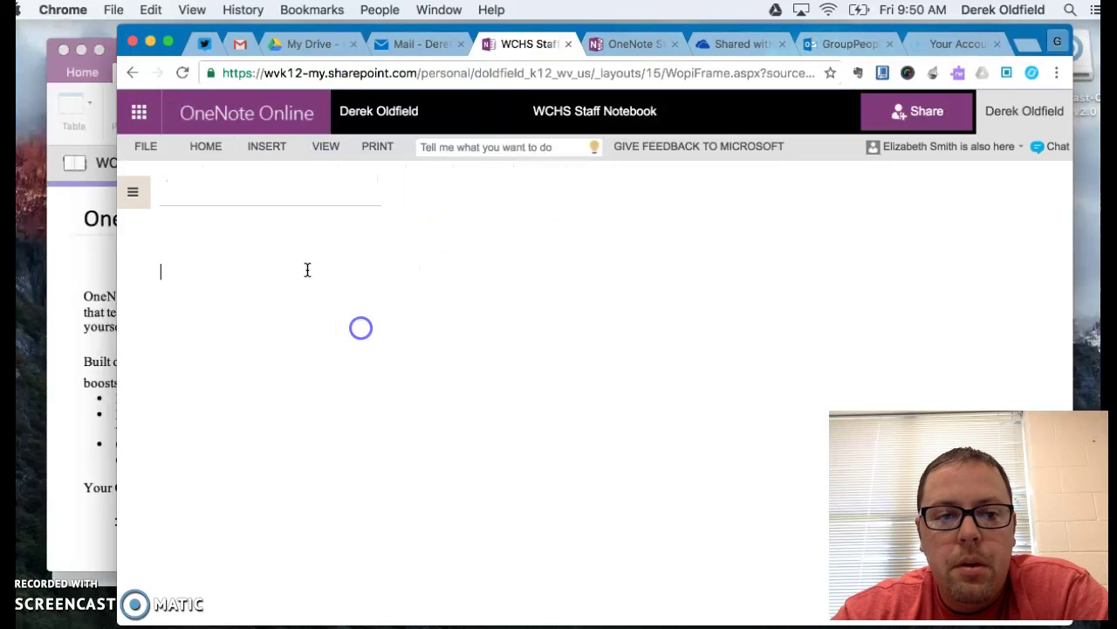
click(191, 184)
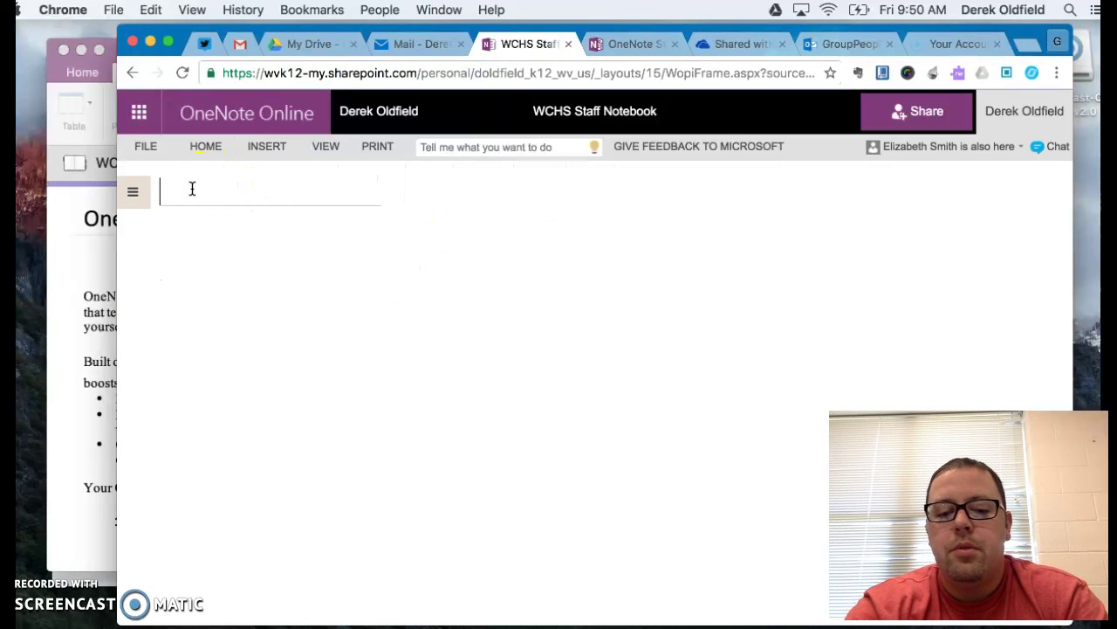
text(August )
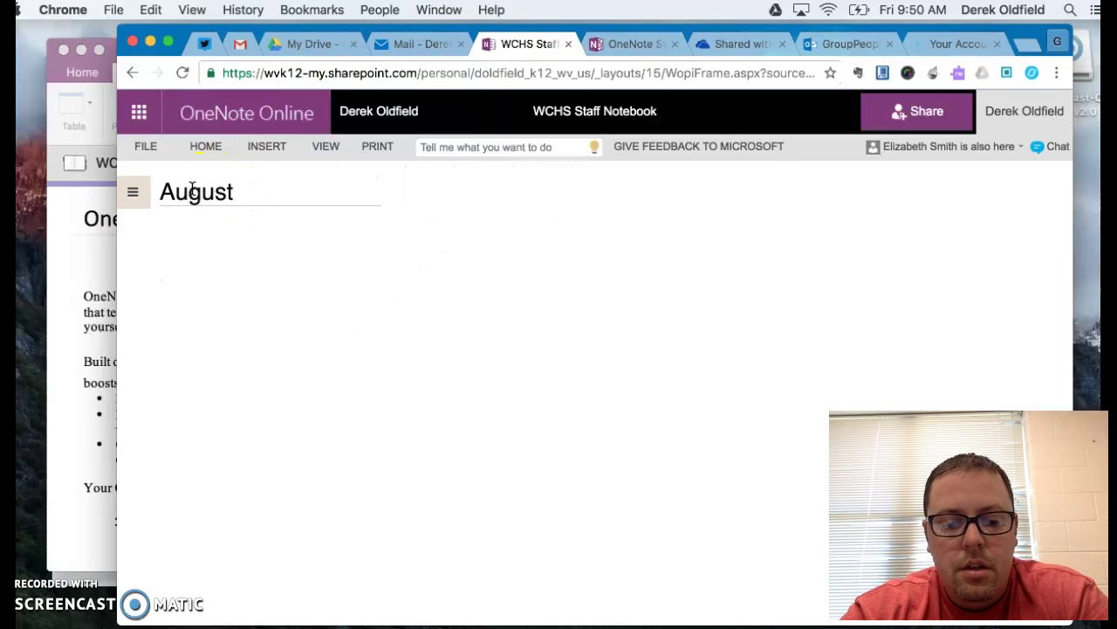
text(30)
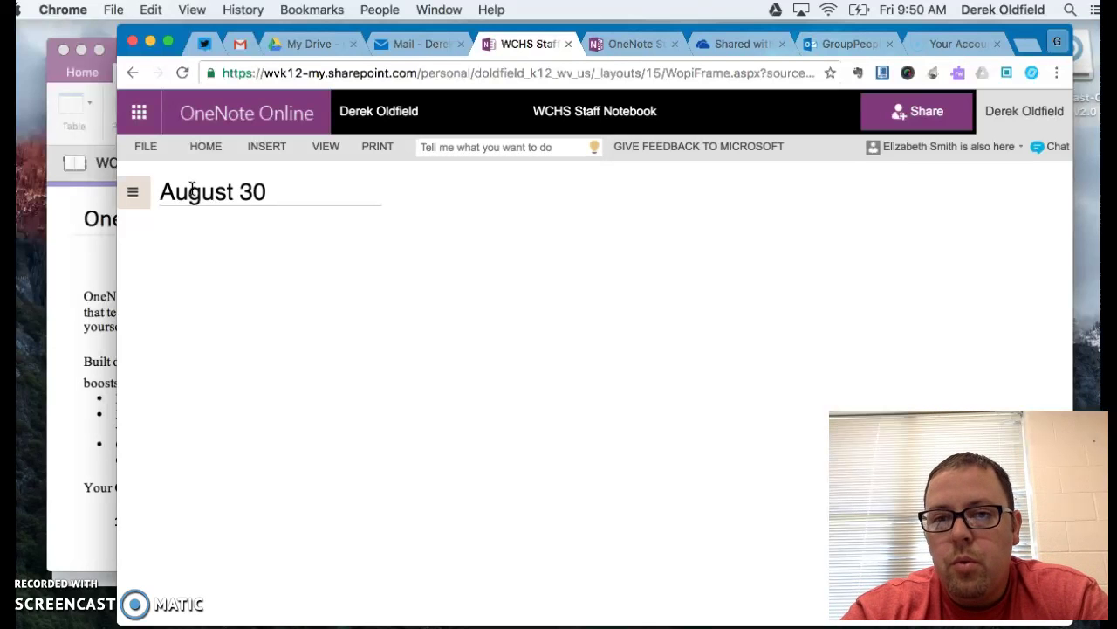
click(177, 274)
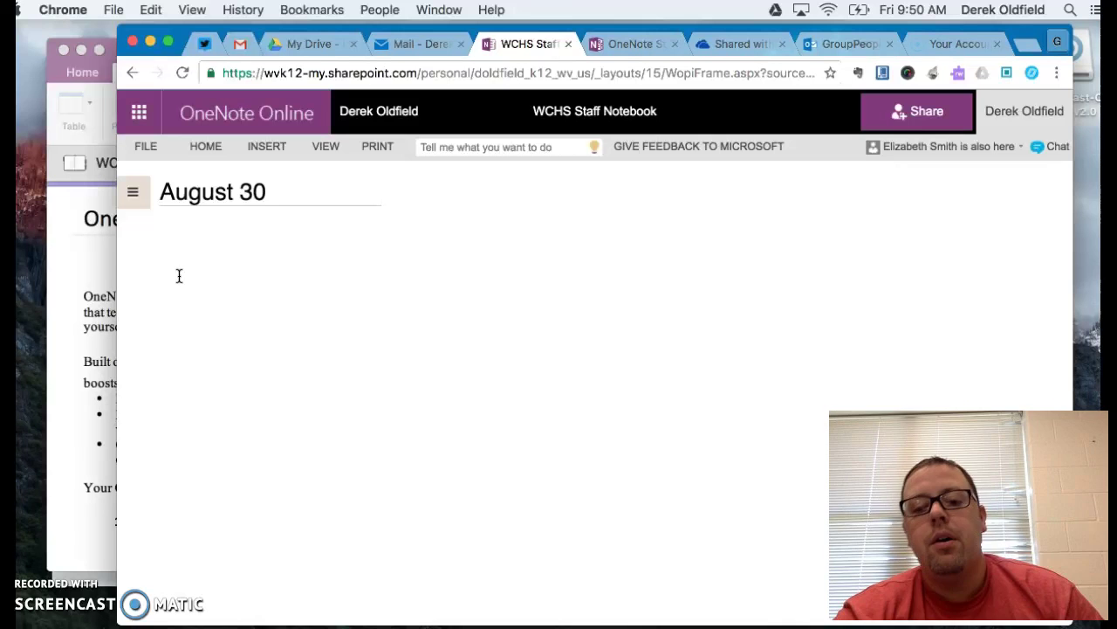
Step: Look over the insert, file and text formatting options available for the August 30 page
click(263, 147)
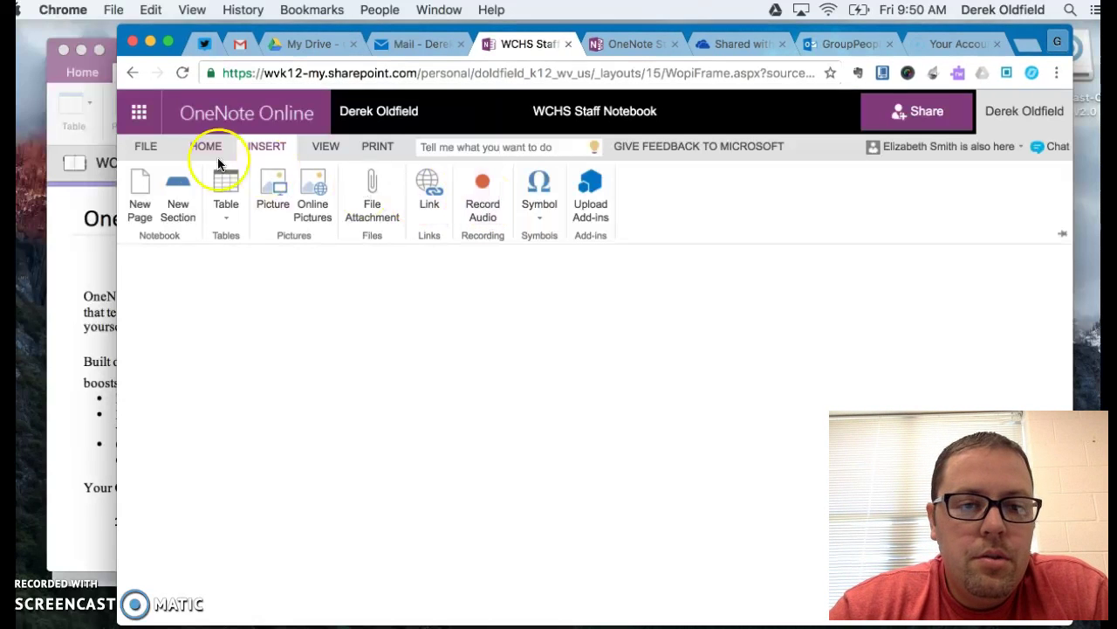
click(145, 147)
click(153, 143)
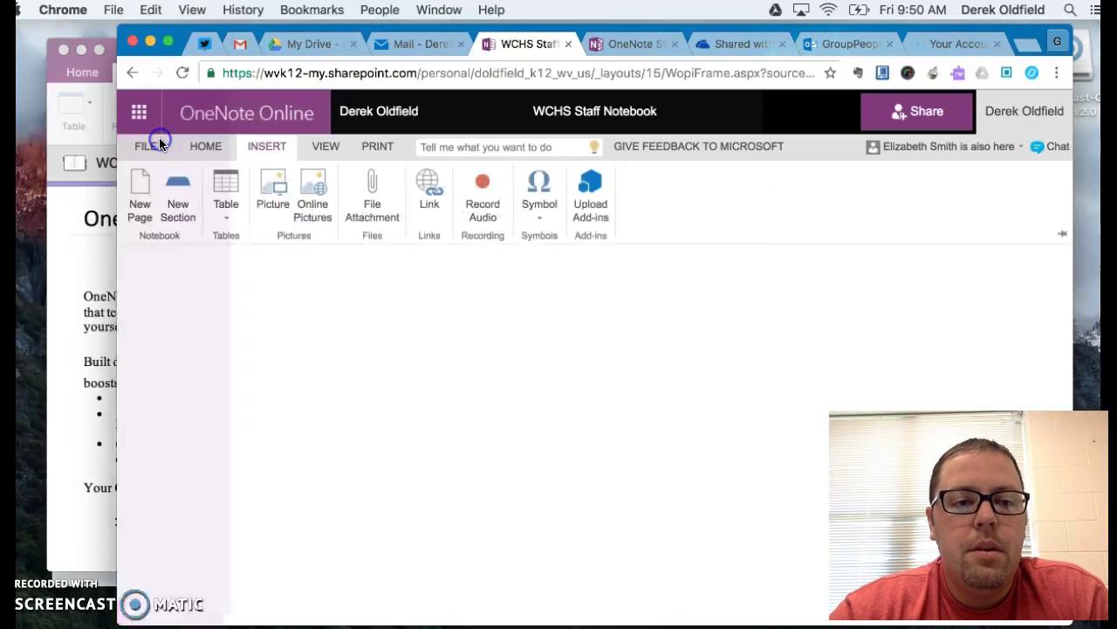
click(205, 142)
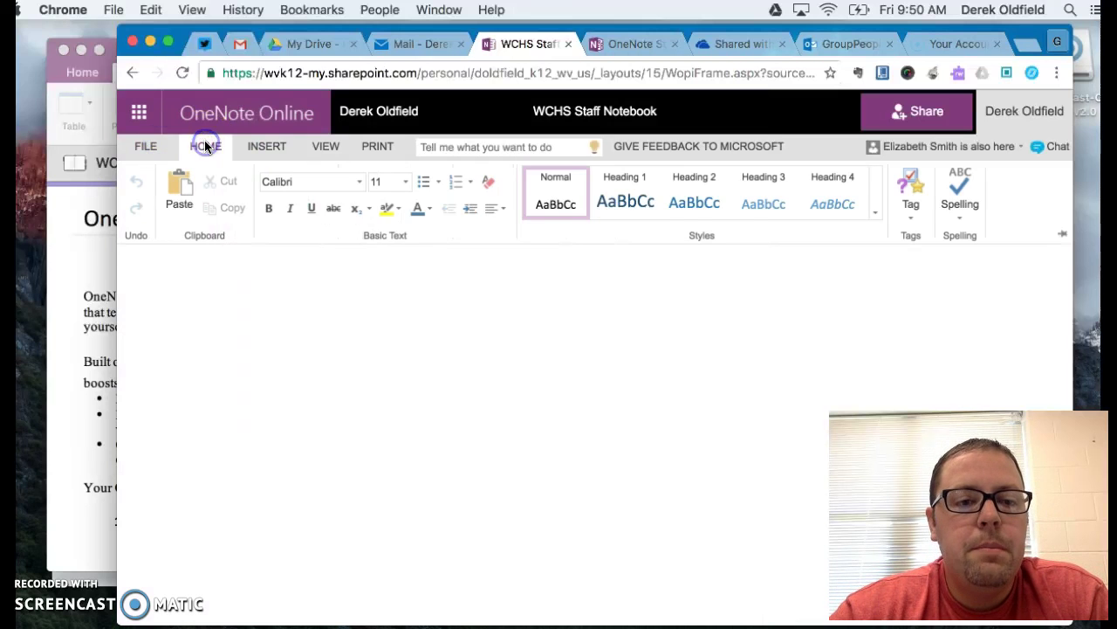
click(192, 312)
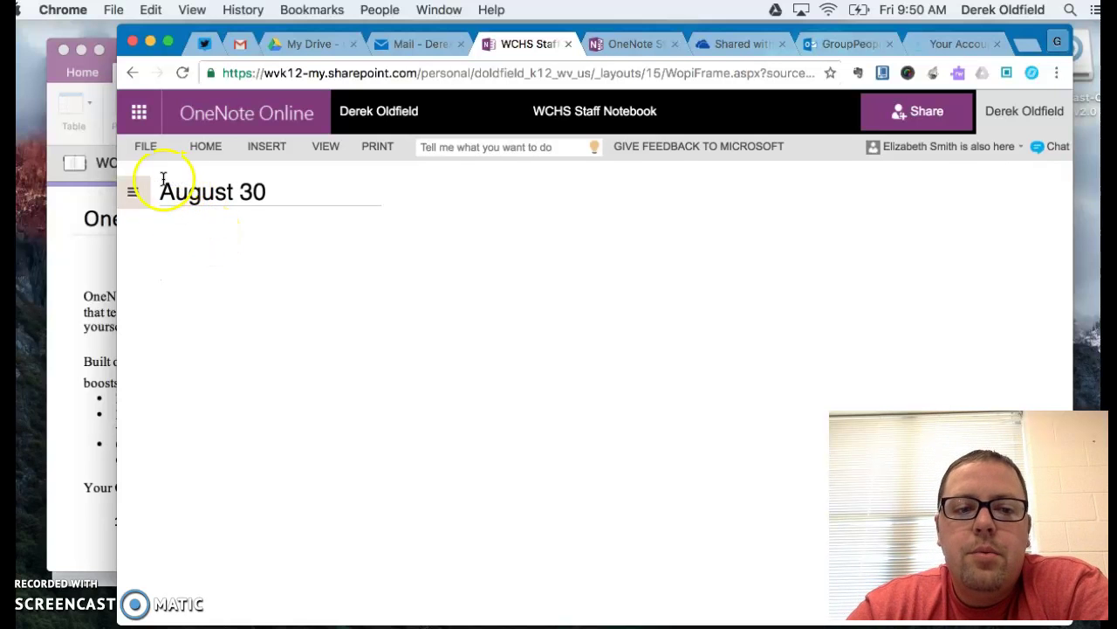
Step: Delete the August 30 page from the Classroom Observations section
click(134, 194)
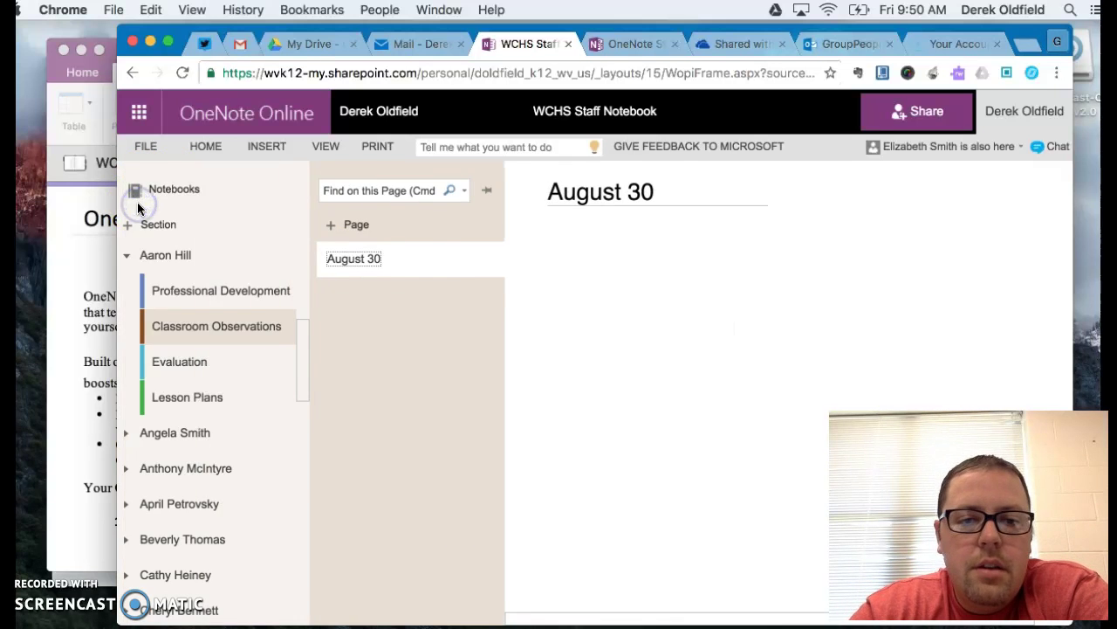
scroll(249, 314, up, 5)
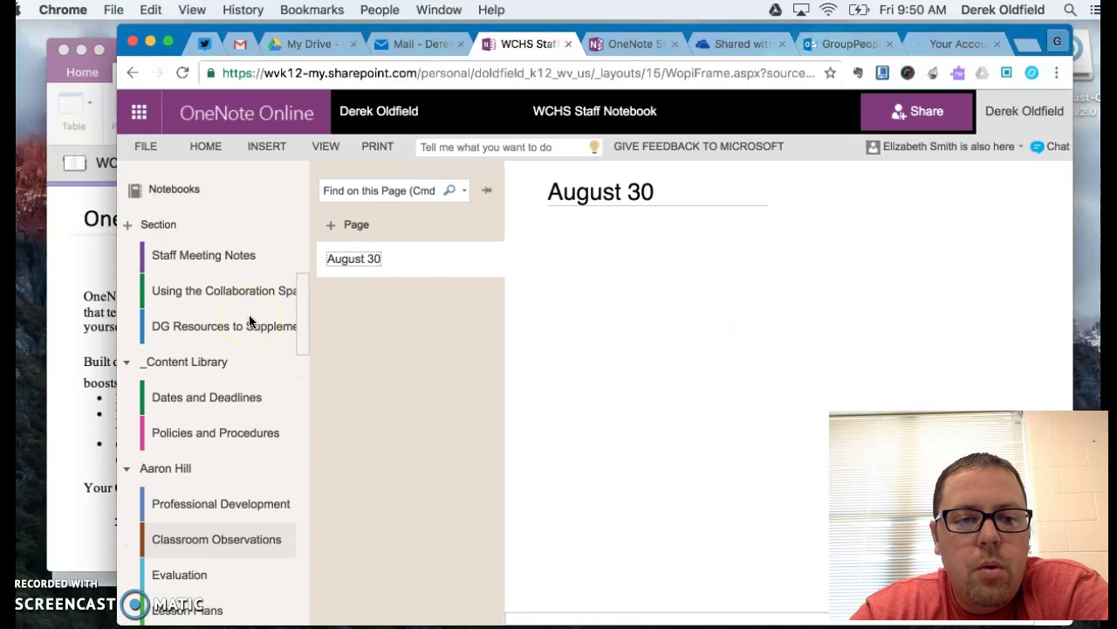
right_click(435, 260)
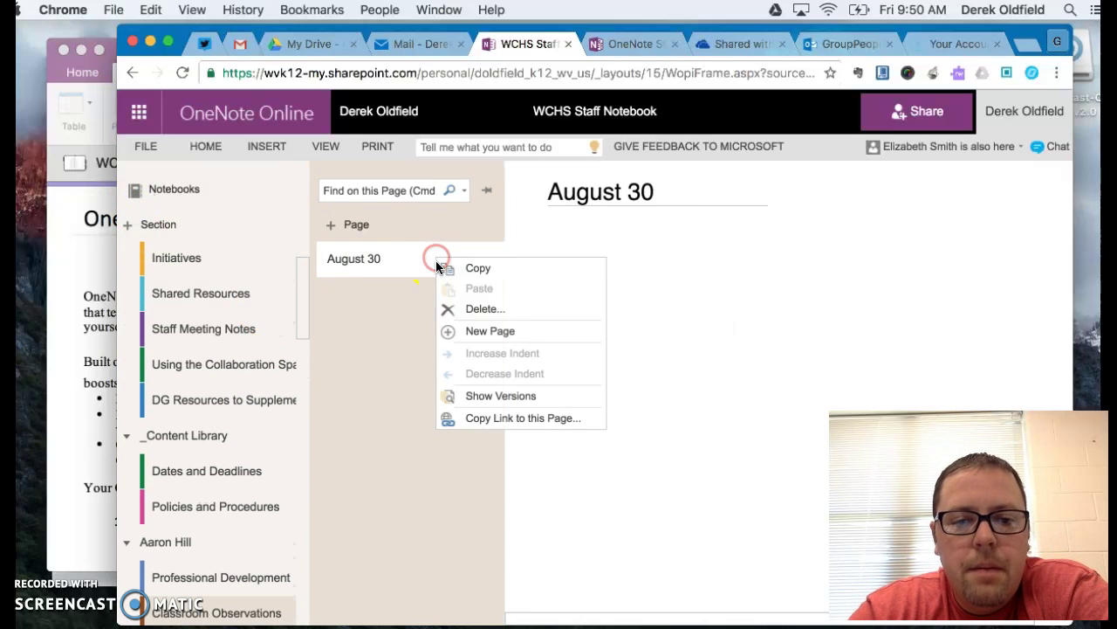
click(465, 307)
click(657, 421)
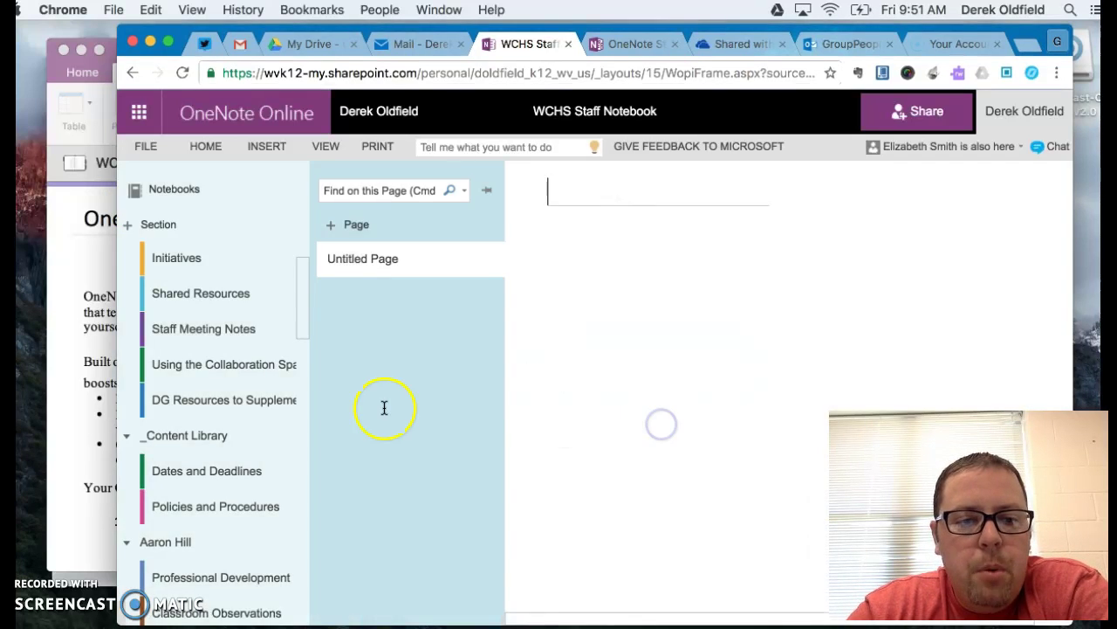
Step: View the Dates and Deadlines and Policies and Procedures sections in the Content Library
scroll(218, 432, up, 1)
click(223, 497)
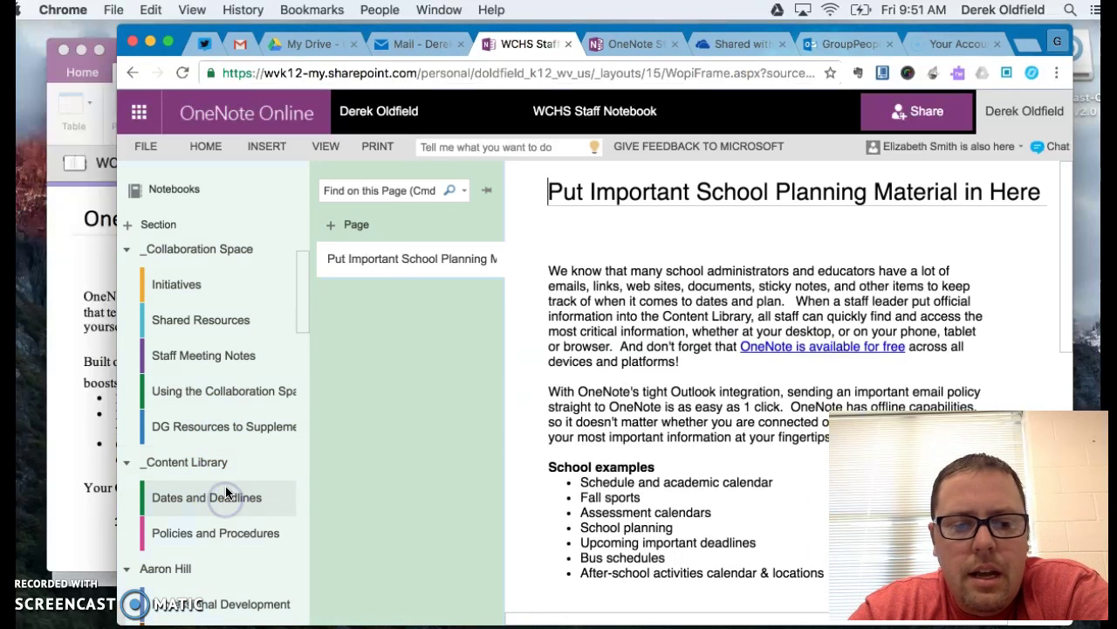
click(227, 532)
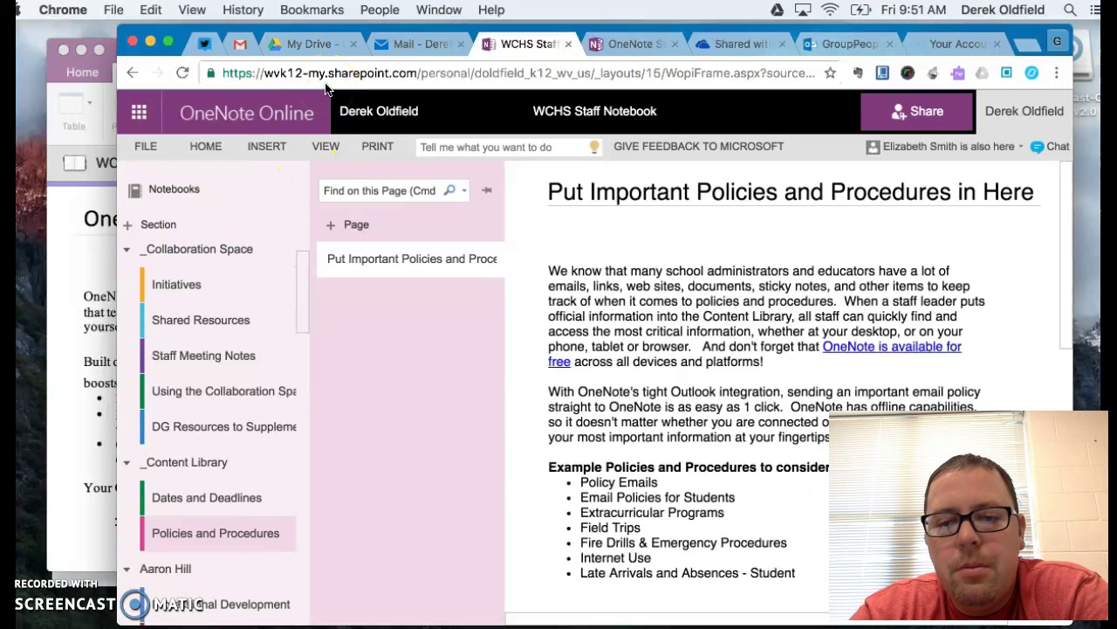
click(350, 64)
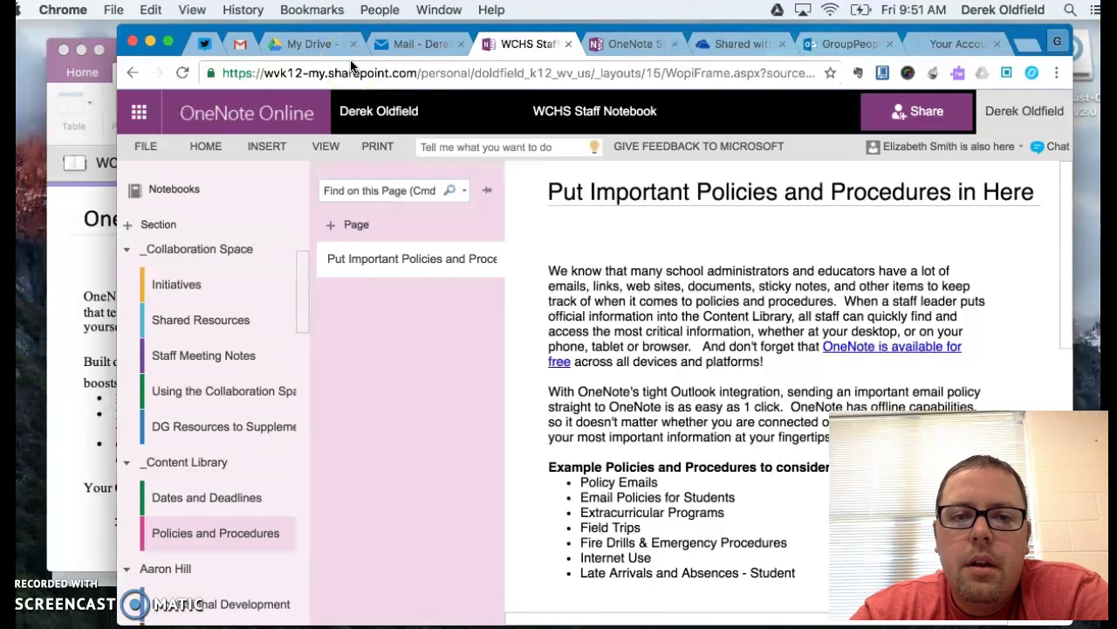
click(400, 45)
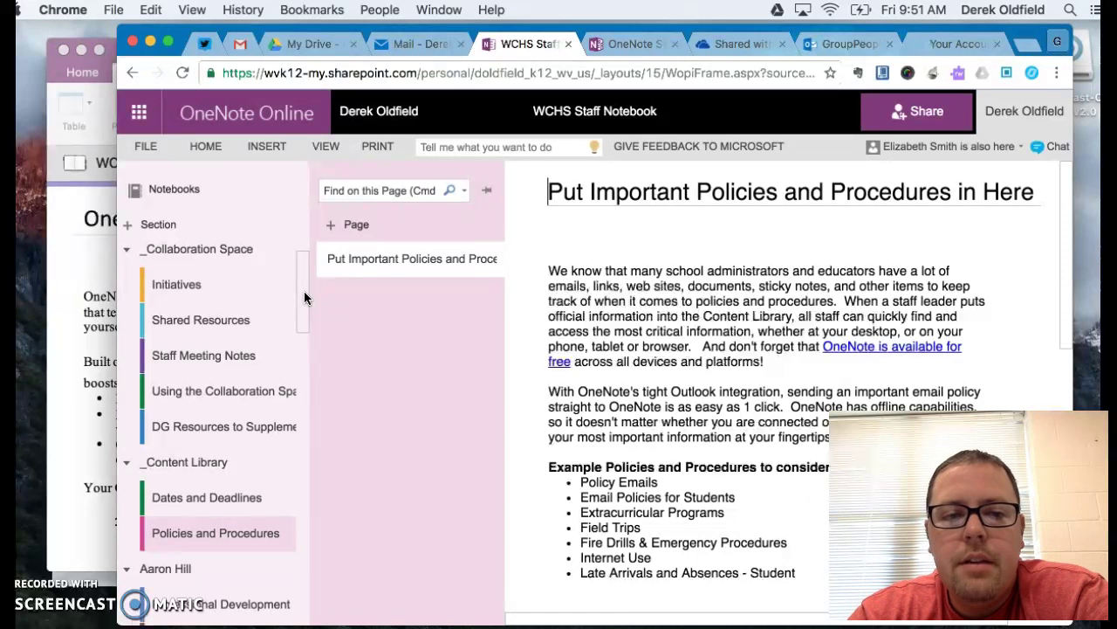
drag(304, 298, 302, 218)
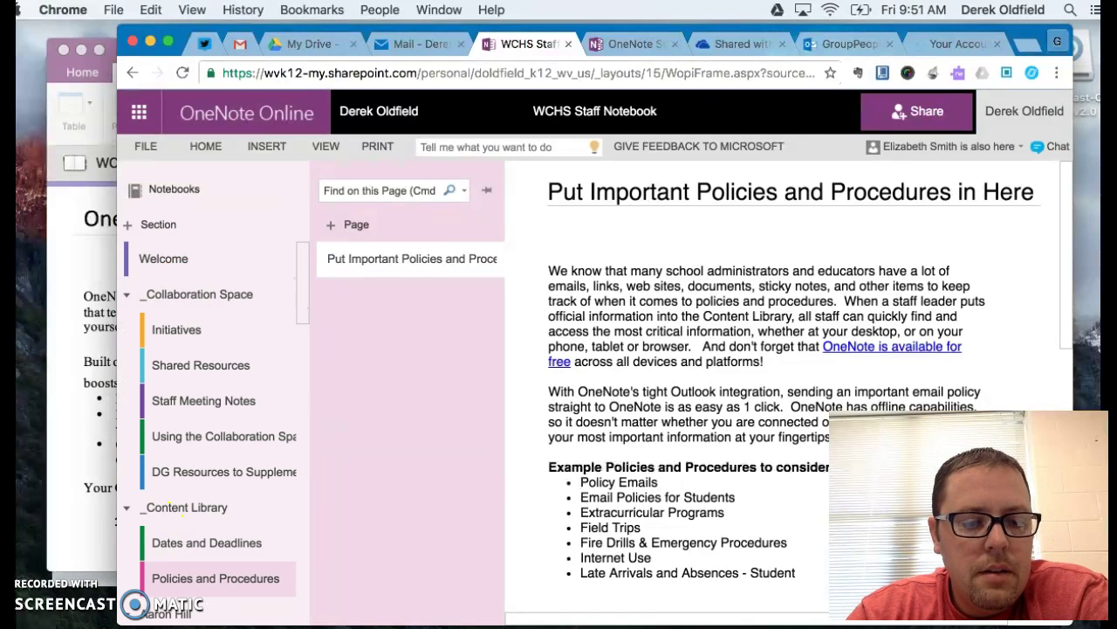